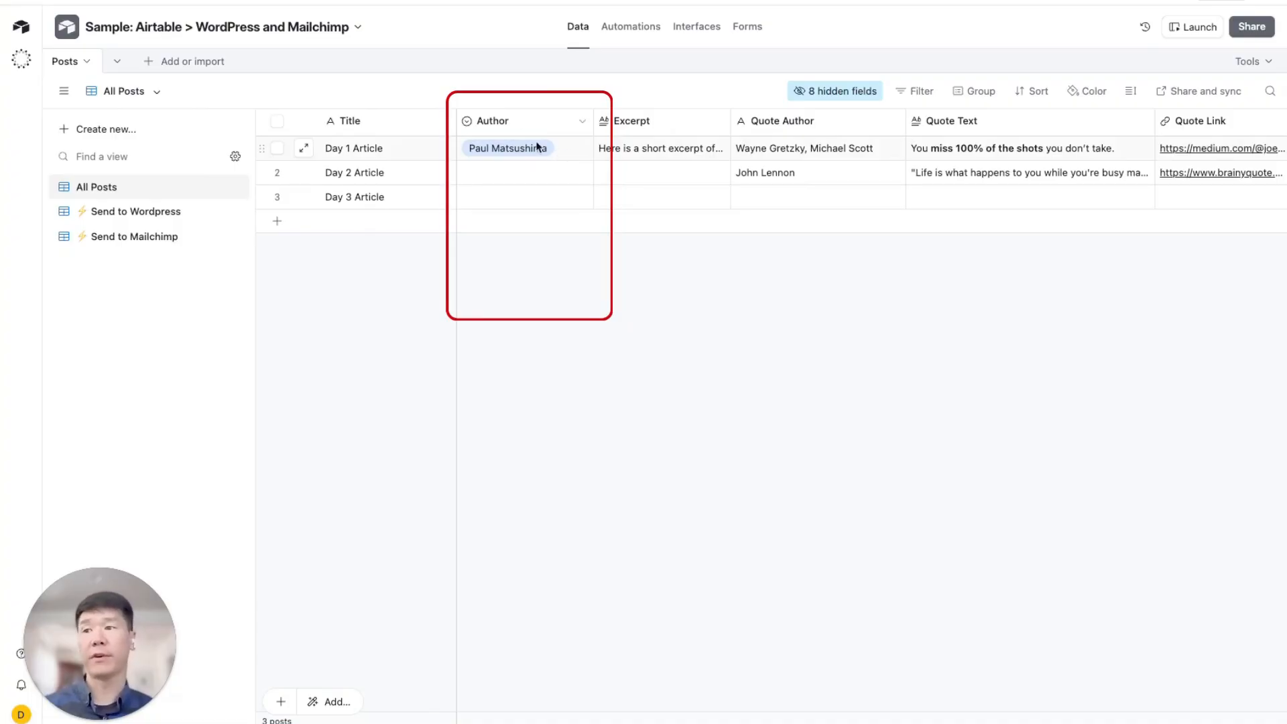
# Review the Day 1 Article record's author options, quote text and quote link.
pyautogui.click(555, 148)
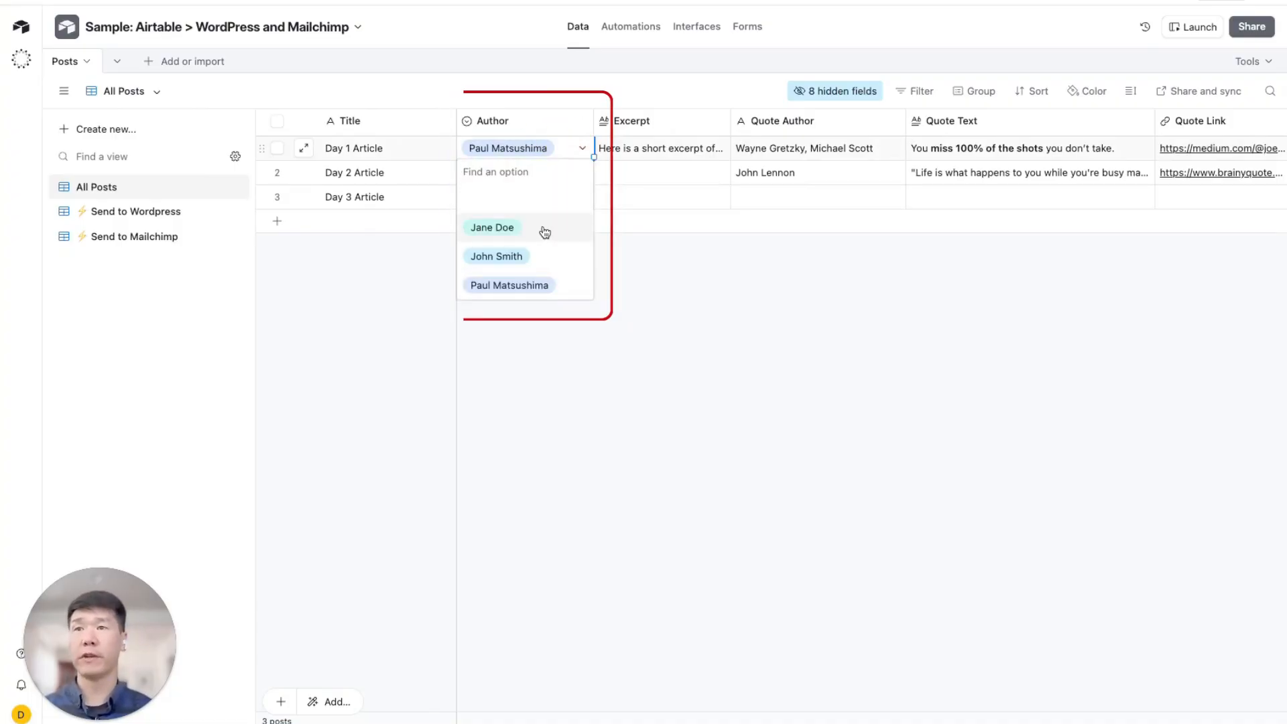
pyautogui.click(663, 151)
pyautogui.hscroll(3, 781, 157)
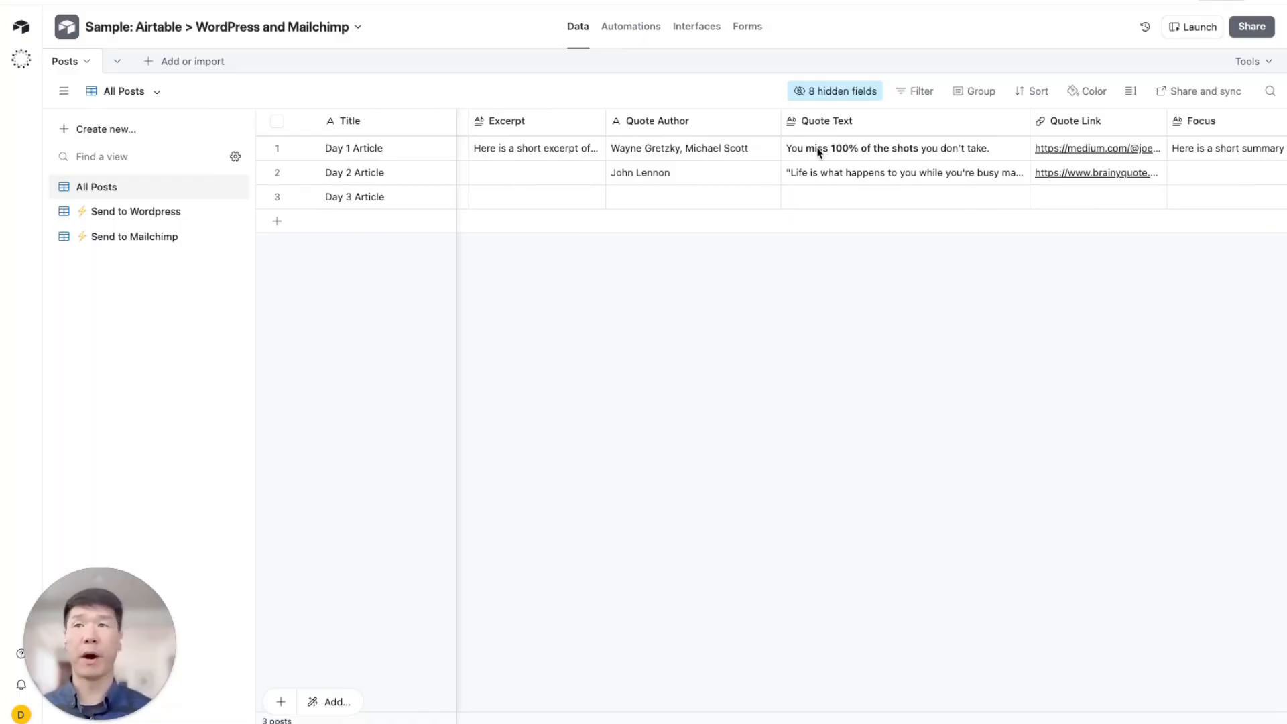
pyautogui.hscroll(3, 818, 153)
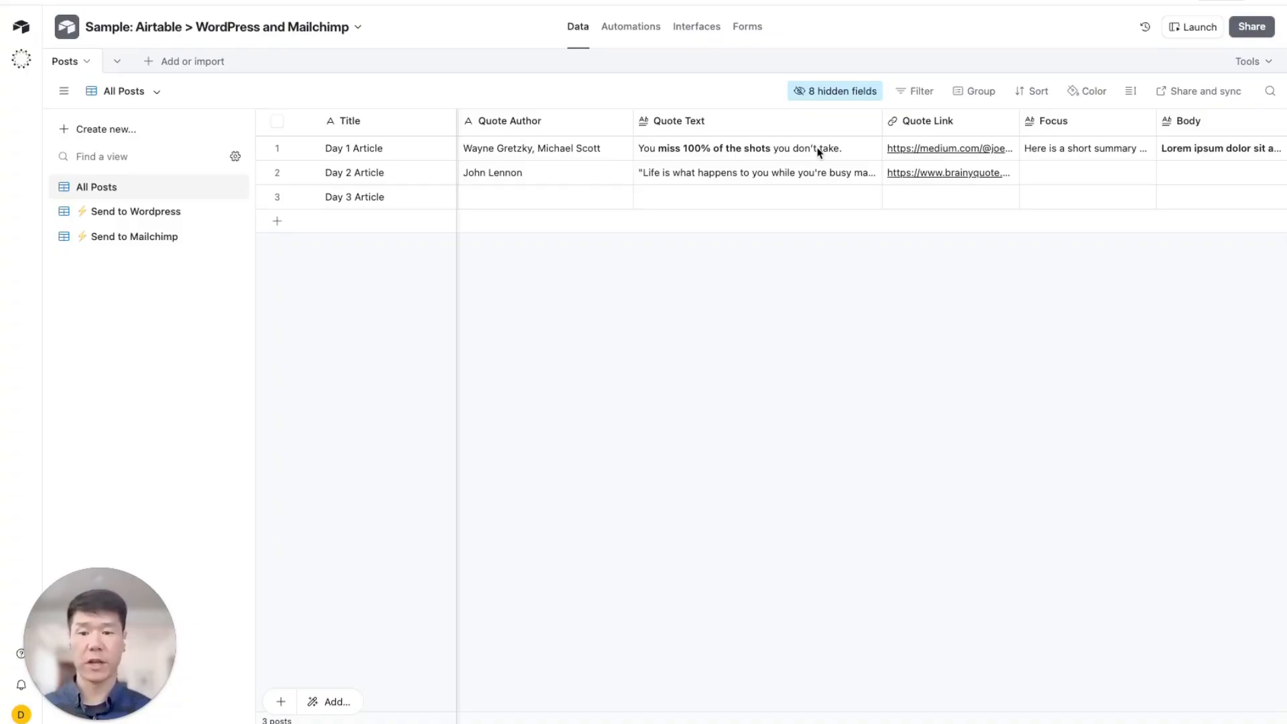
pyautogui.click(565, 153)
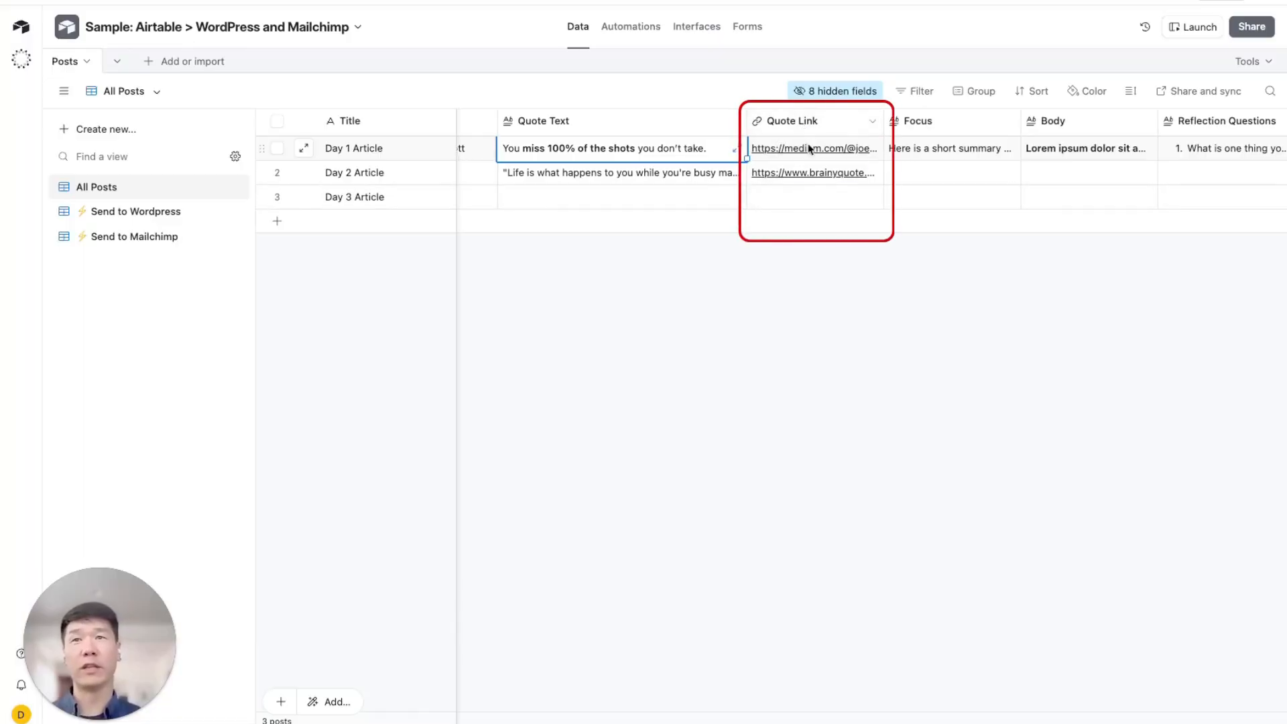
pyautogui.click(808, 151)
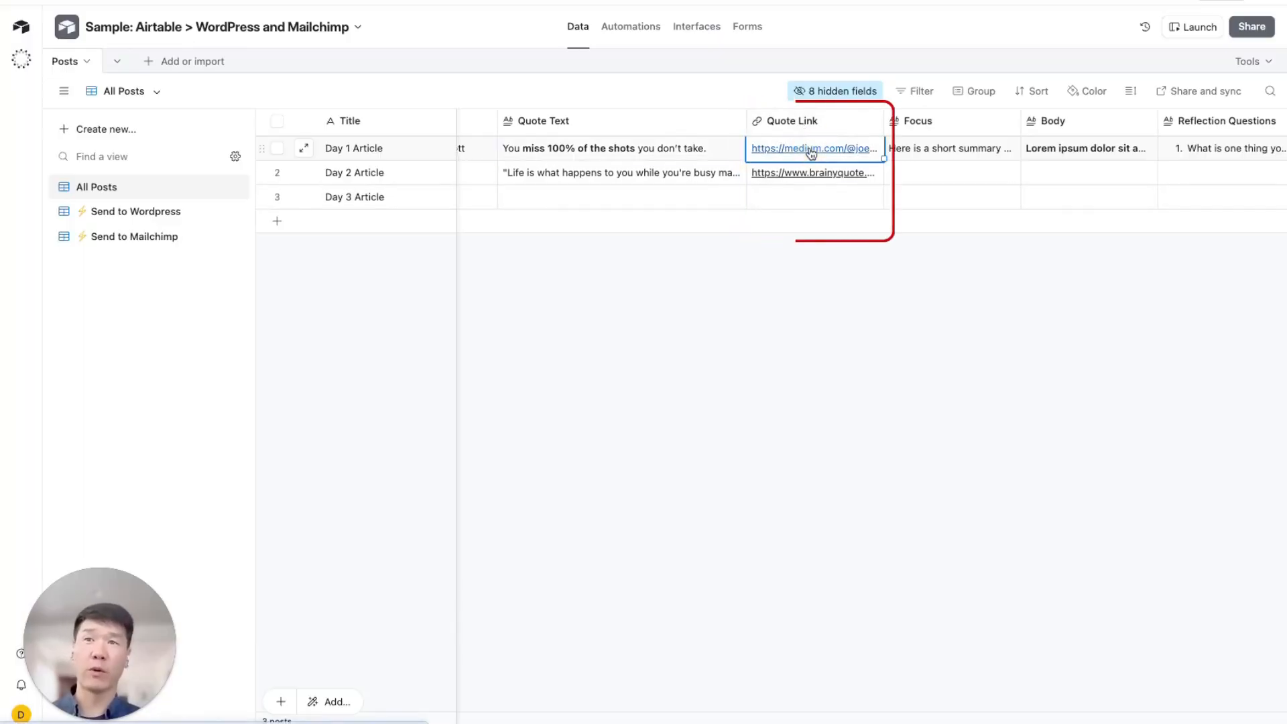
# Expand the Focus text of the Day 1 Article to read it in full, and close it.
pyautogui.hscroll(3, 811, 153)
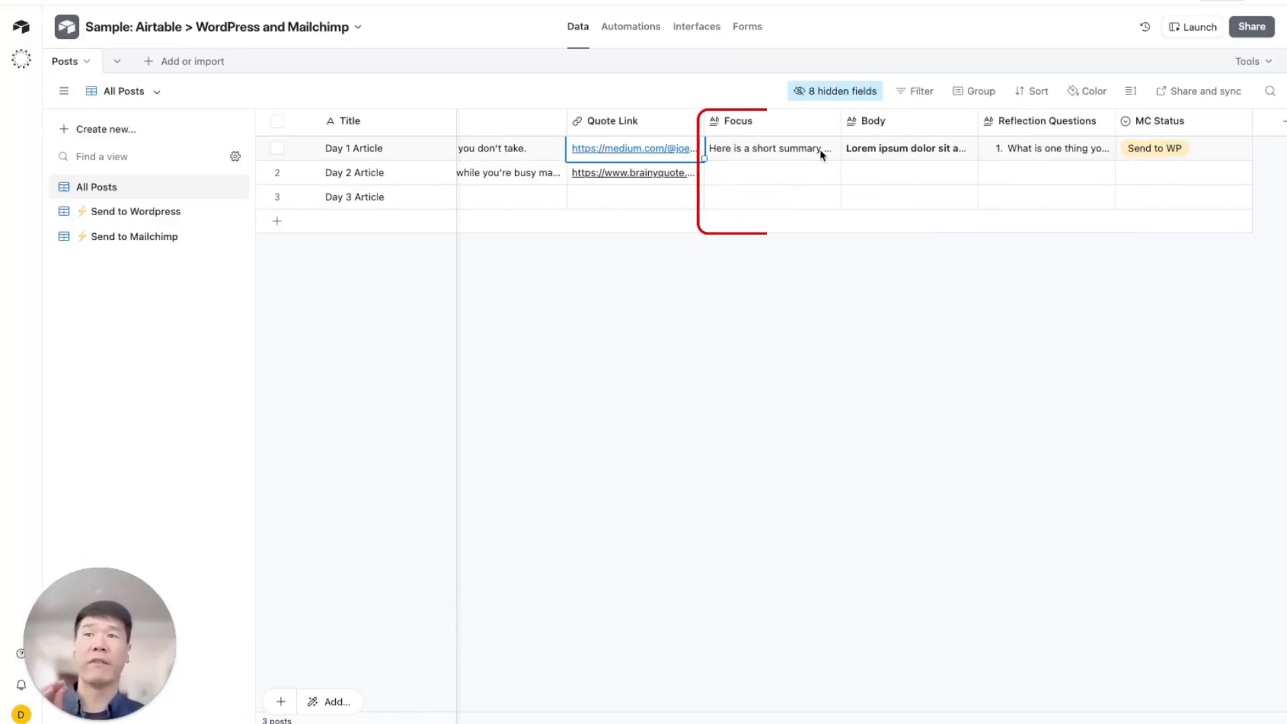
pyautogui.click(809, 150)
pyautogui.click(833, 149)
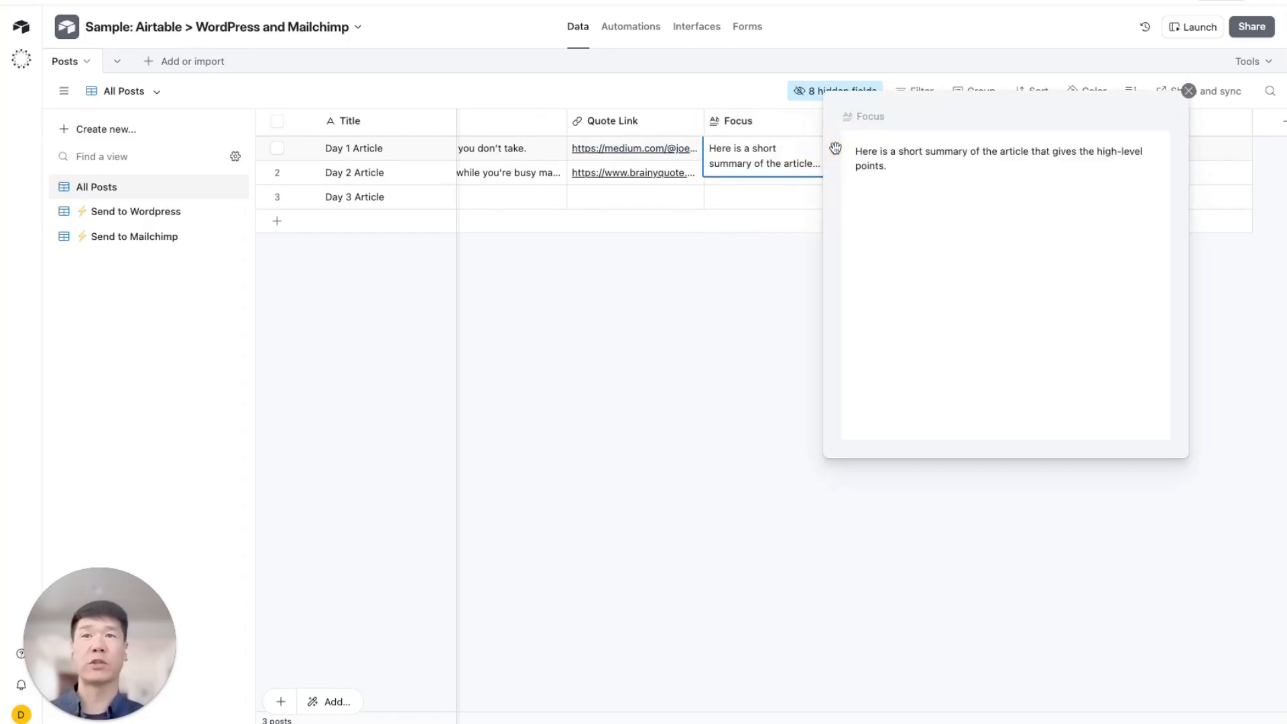
pyautogui.click(728, 298)
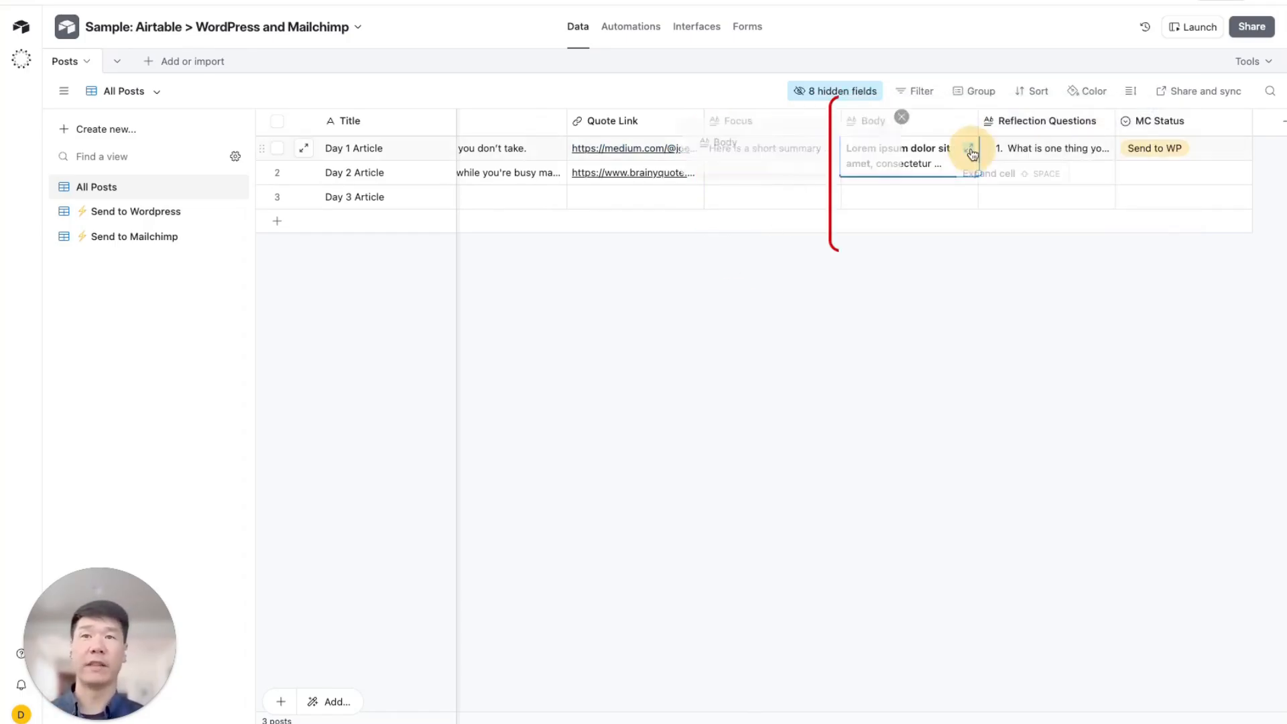
# Examine the formatted Body text of the Day 1 Article and the Body field's rich text formatting setting.
pyautogui.doubleClick(968, 148)
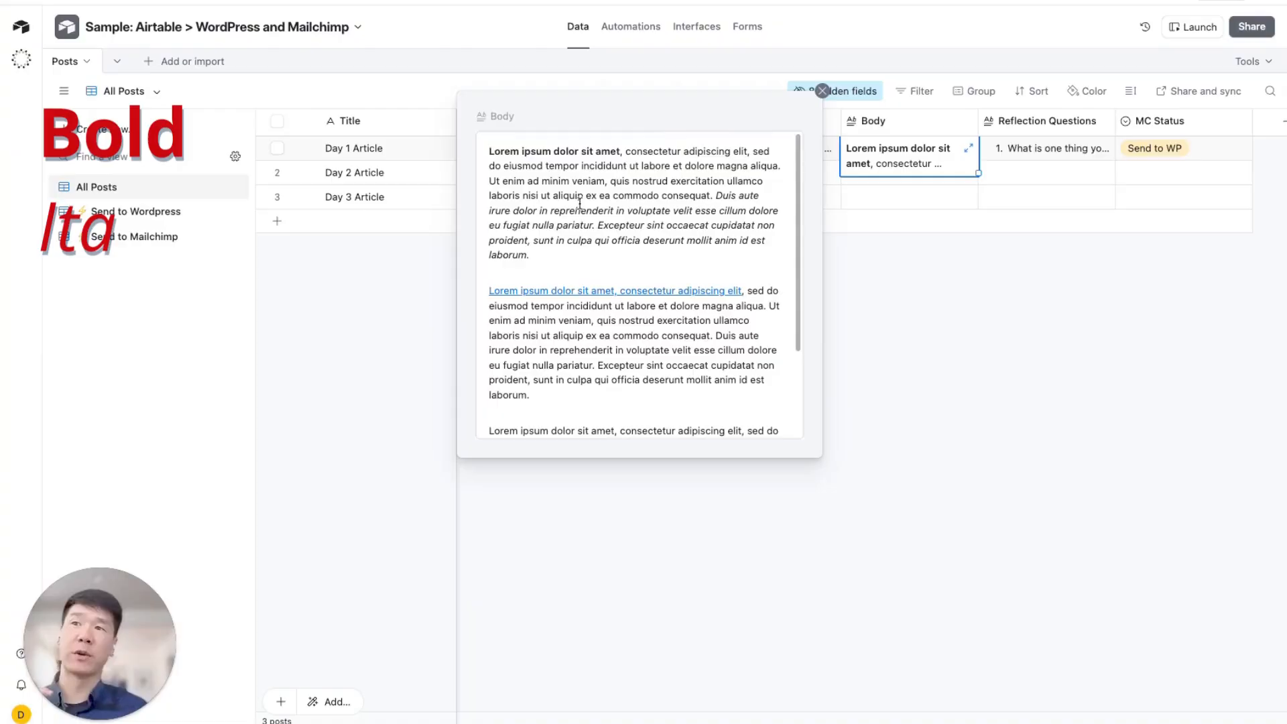
pyautogui.scroll(-2, 601, 243)
pyautogui.moveTo(488, 217); pyautogui.dragTo(767, 224)
pyautogui.click(714, 262)
pyautogui.scroll(-1, 715, 265)
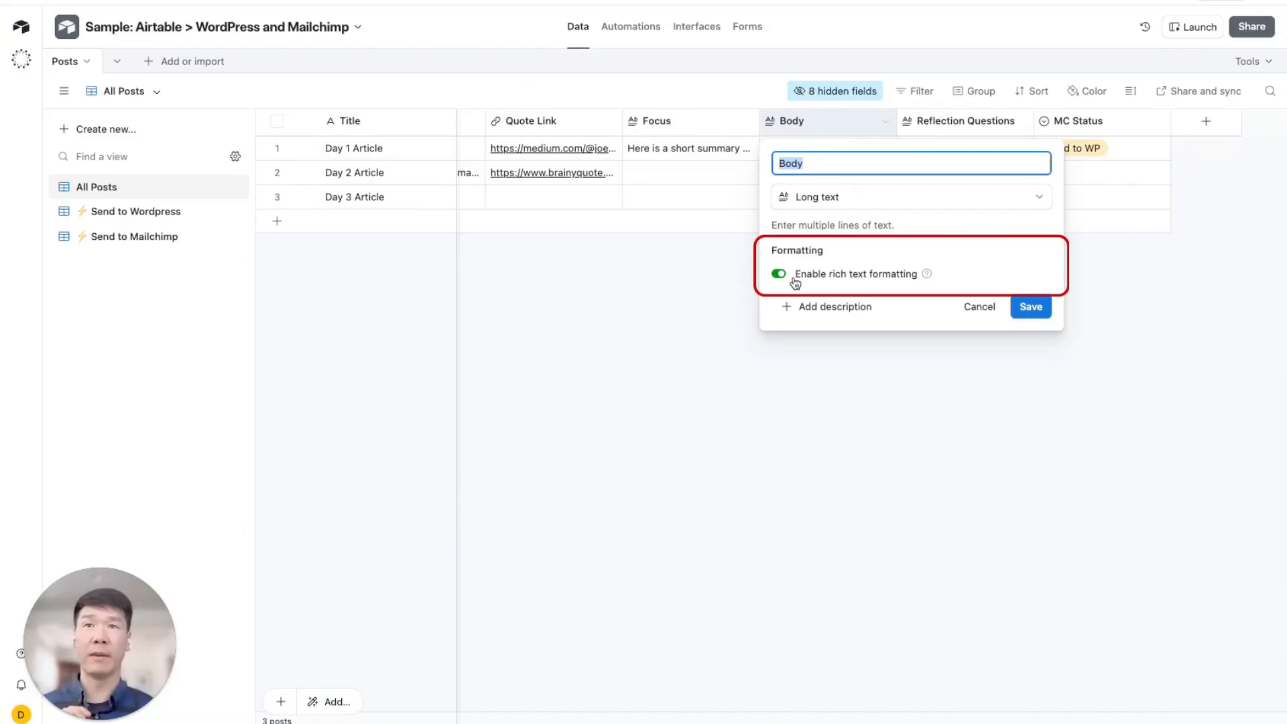
pyautogui.click(836, 437)
# Expand the Day 1 Article's Reflection Questions to read the full list, and close it.
pyautogui.click(929, 151)
pyautogui.click(1024, 148)
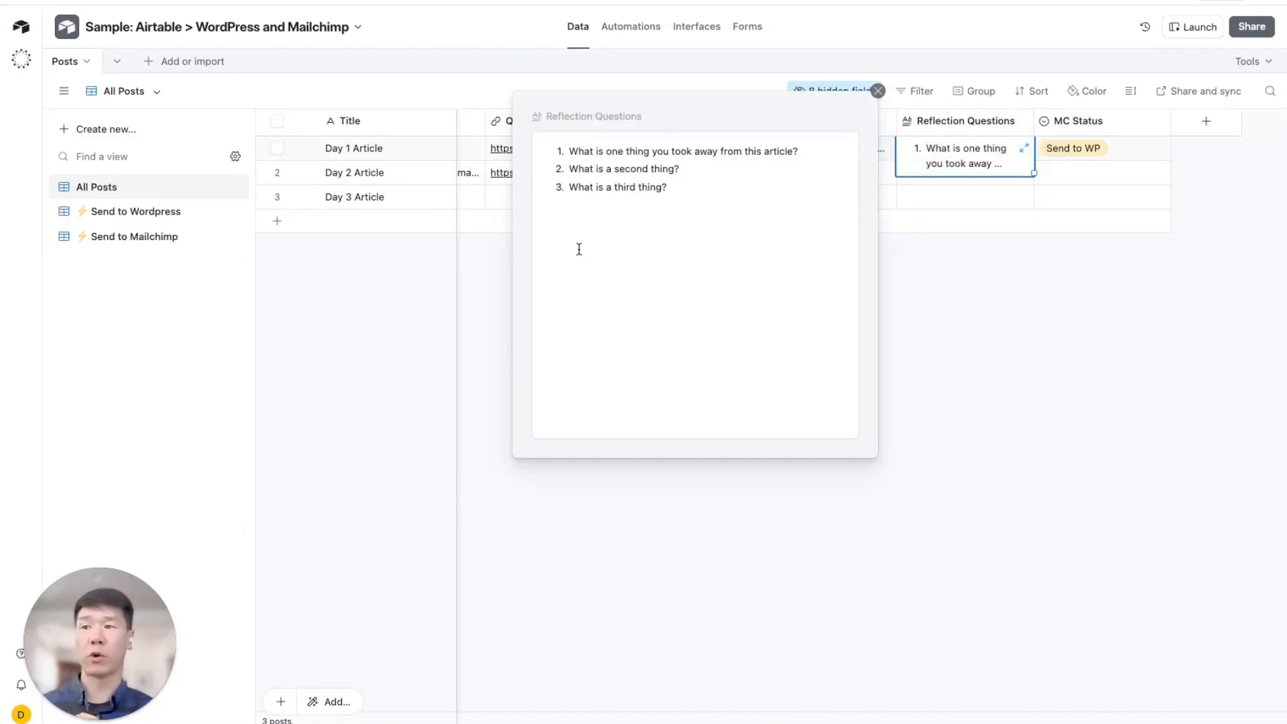
pyautogui.click(1028, 308)
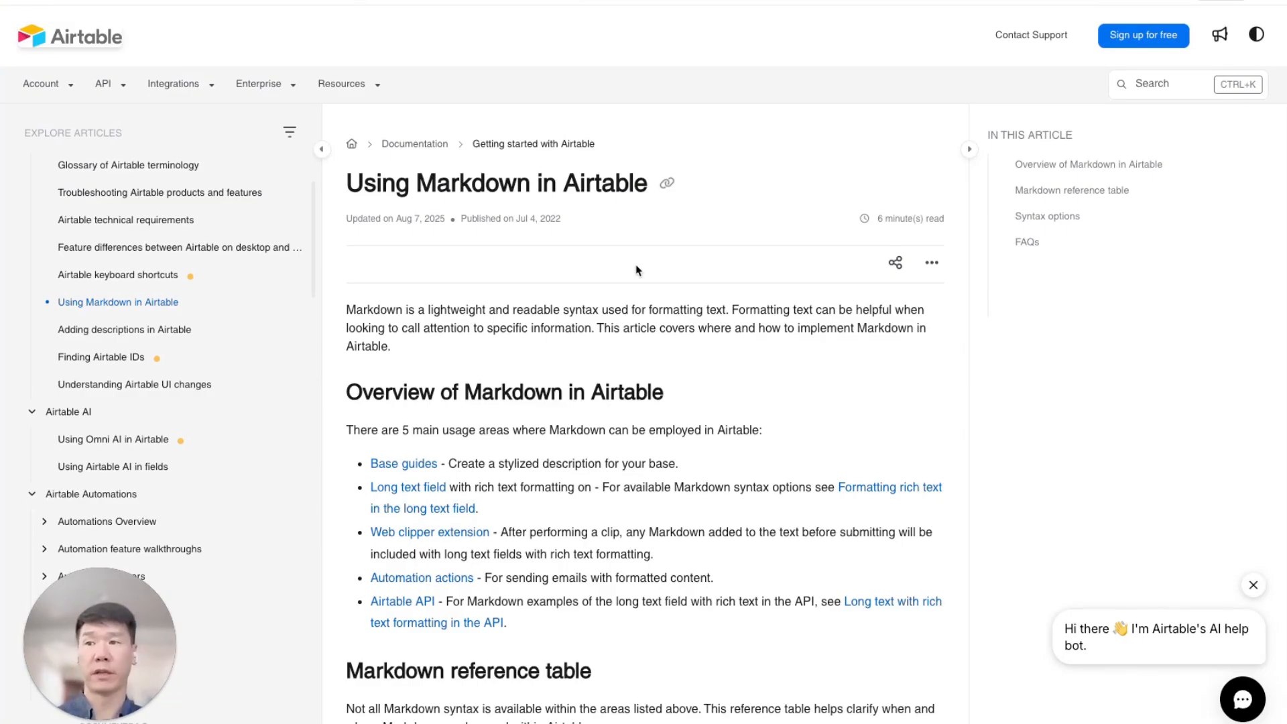
# Read the Markdown reference table in Airtable's help article, from headings and bold down to the list syntax rows.
pyautogui.scroll(-10, 637, 269)
pyautogui.moveTo(361, 213); pyautogui.dragTo(431, 221)
pyautogui.click(449, 169)
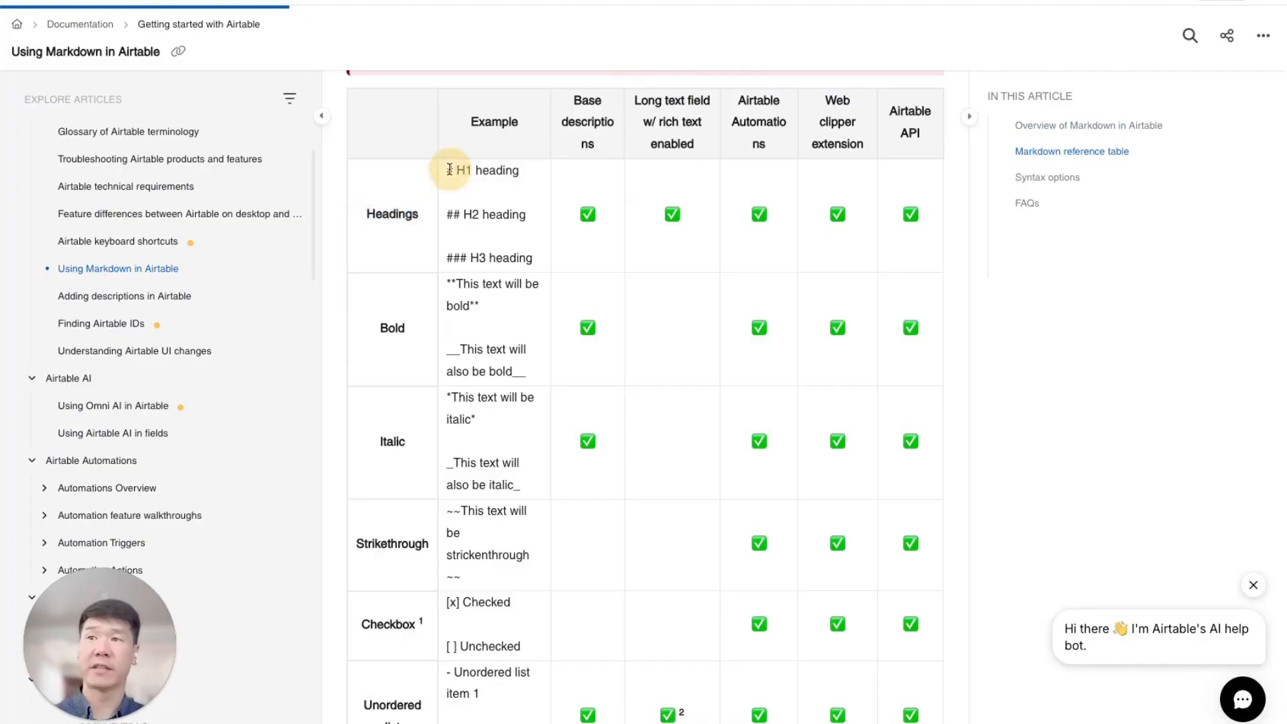
pyautogui.moveTo(449, 169); pyautogui.dragTo(554, 253)
pyautogui.doubleClick(382, 329)
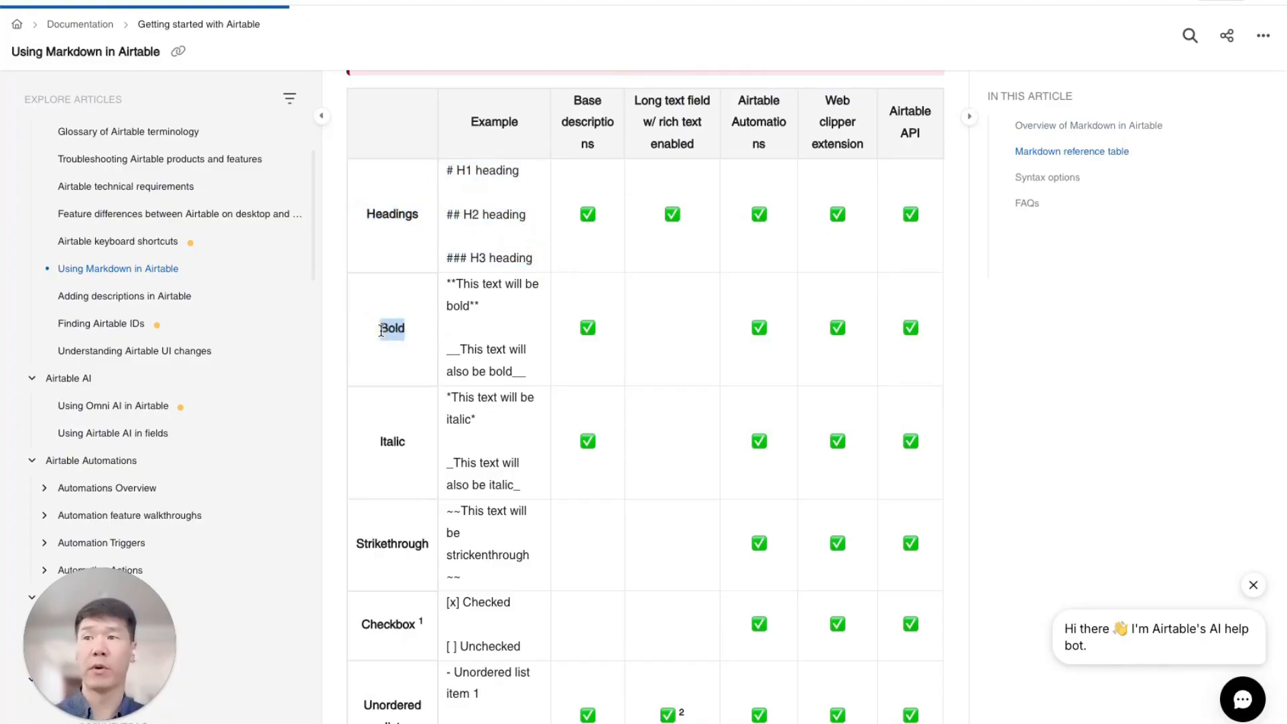
pyautogui.scroll(-2, 382, 329)
pyautogui.doubleClick(383, 333)
pyautogui.scroll(-2, 383, 333)
pyautogui.moveTo(355, 359); pyautogui.dragTo(432, 351)
pyautogui.moveTo(355, 437); pyautogui.dragTo(410, 432)
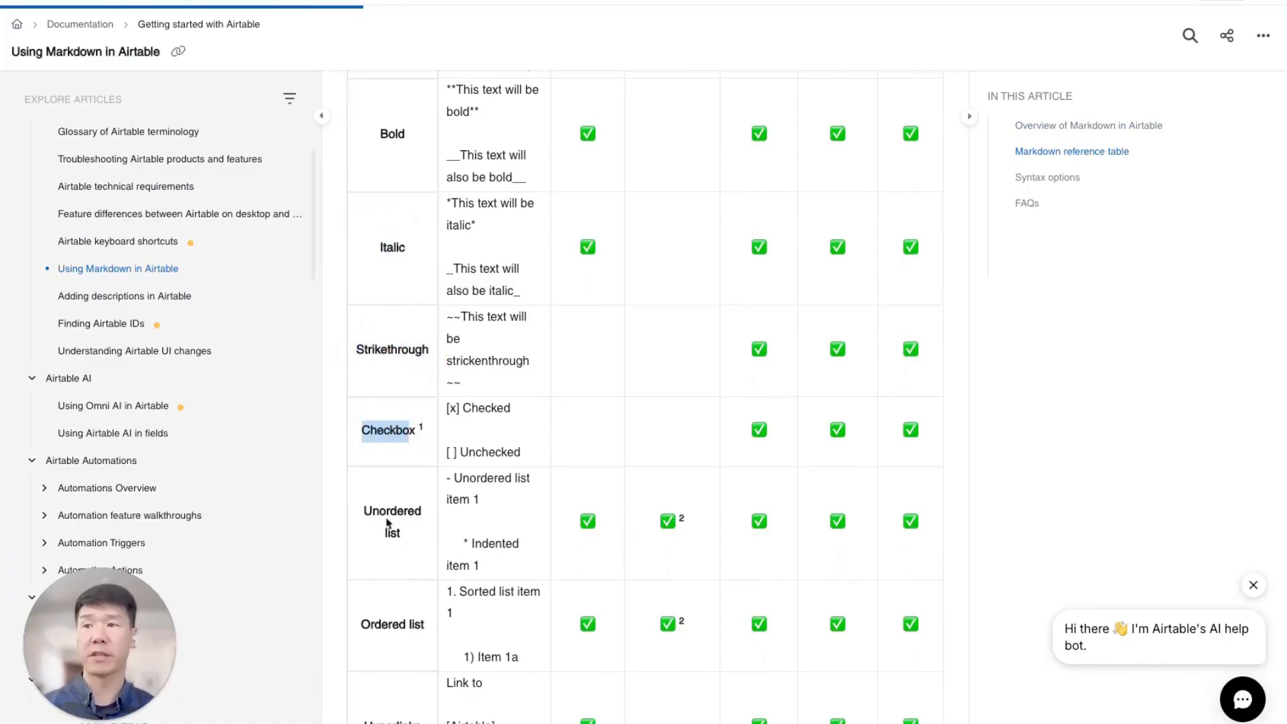
pyautogui.scroll(-1, 387, 524)
pyautogui.scroll(-1, 405, 530)
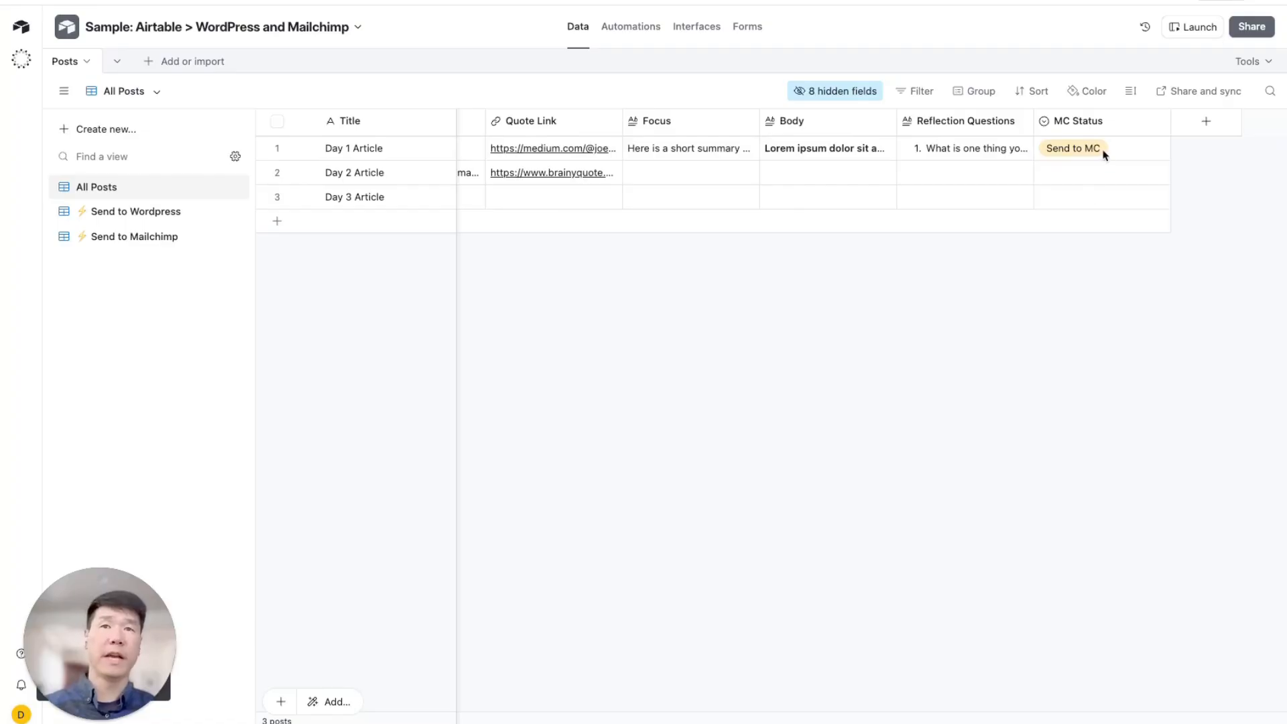
# Check the available MC Status options for the Day 1 Article without changing its status.
pyautogui.click(1123, 151)
pyautogui.click(1122, 155)
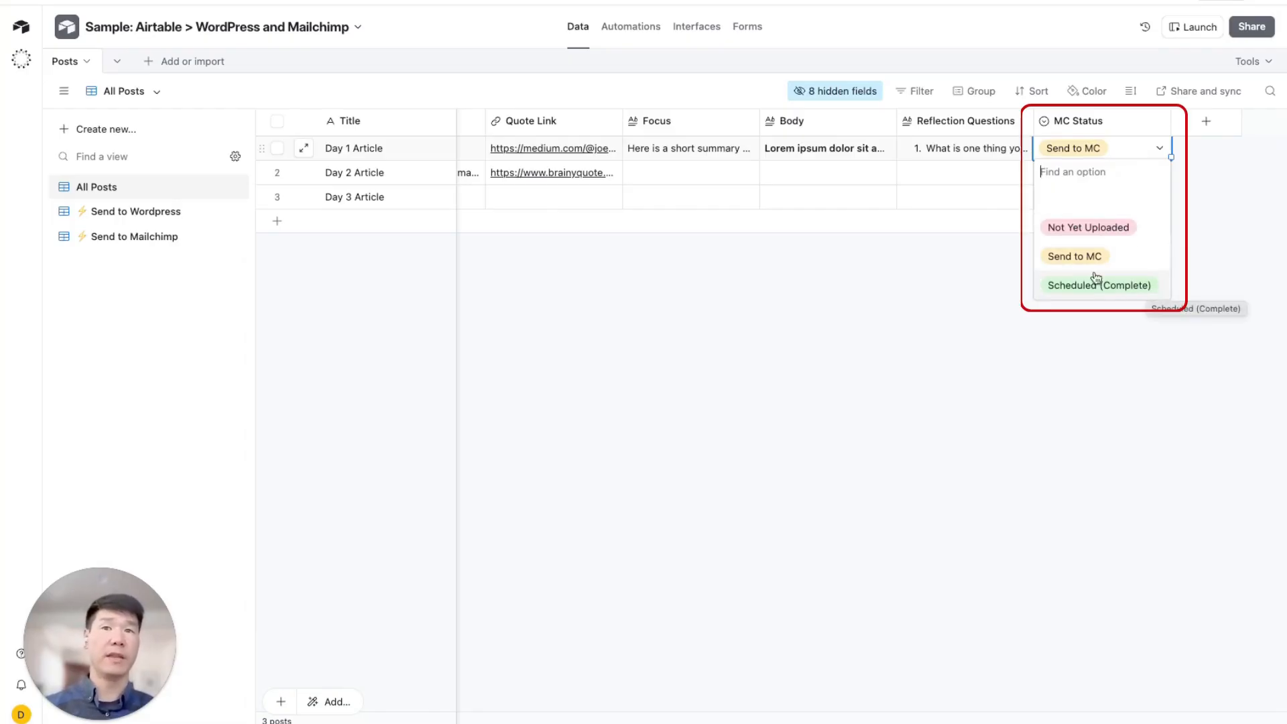
pyautogui.click(592, 274)
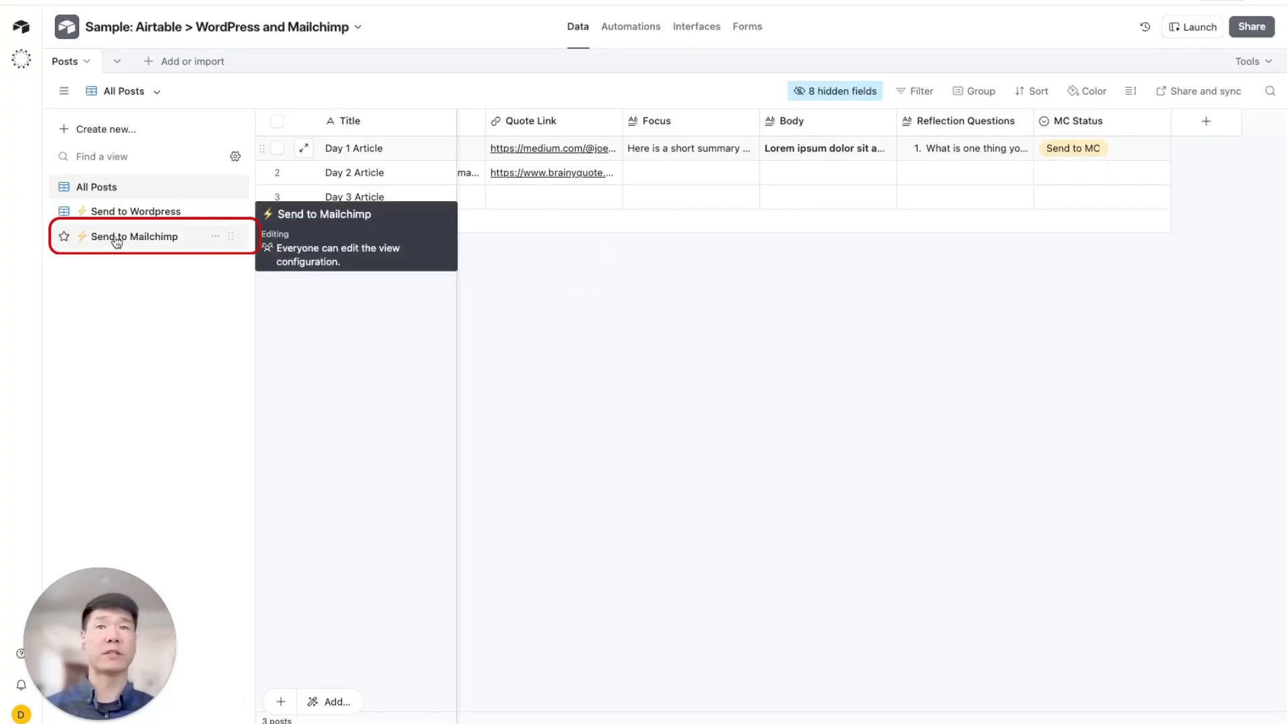
# Switch to the Send to Mailchimp view and open its MC Status filter.
pyautogui.click(159, 240)
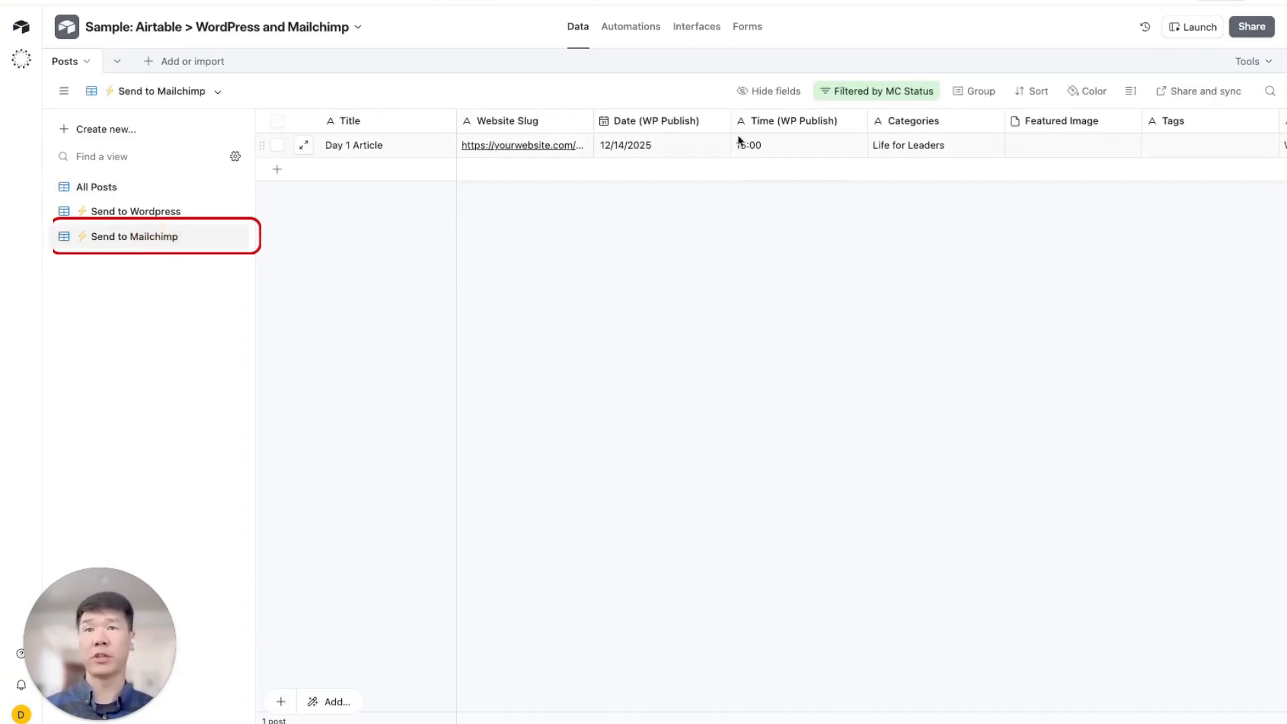
pyautogui.click(848, 91)
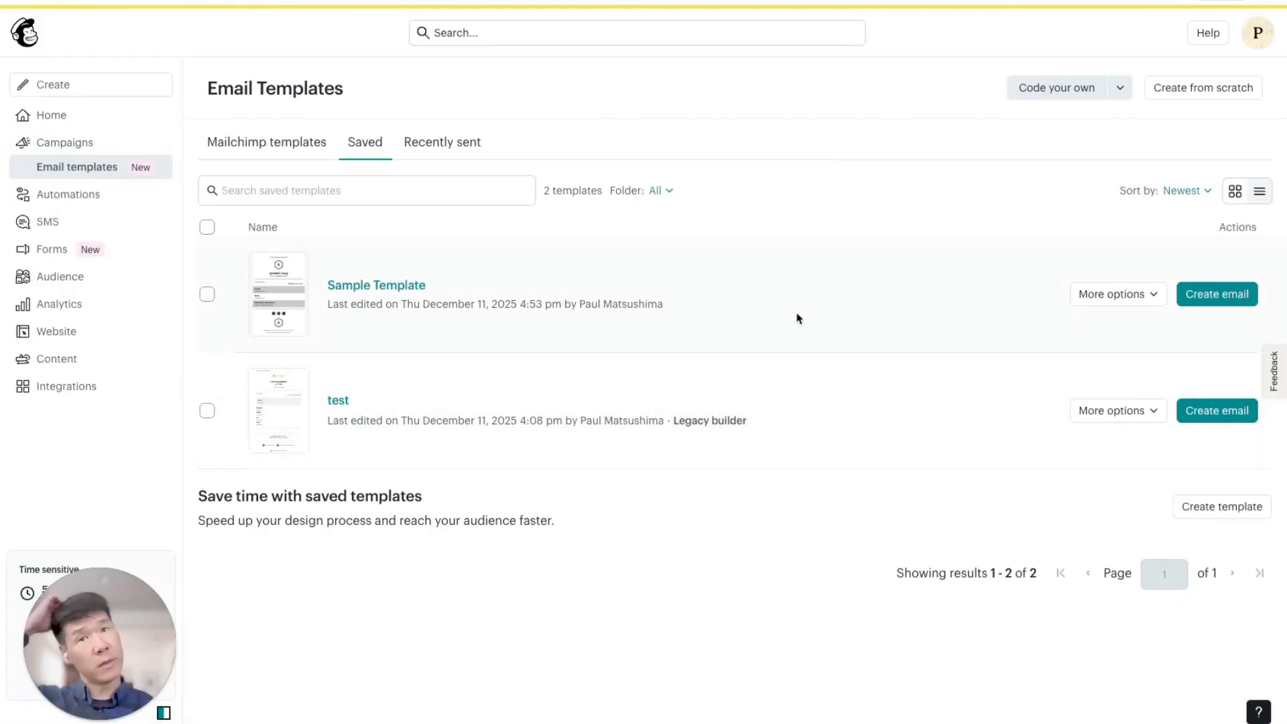
# Open the saved Sample Template for editing in Mailchimp and inspect its upper logo block.
pyautogui.click(1115, 294)
pyautogui.click(1121, 327)
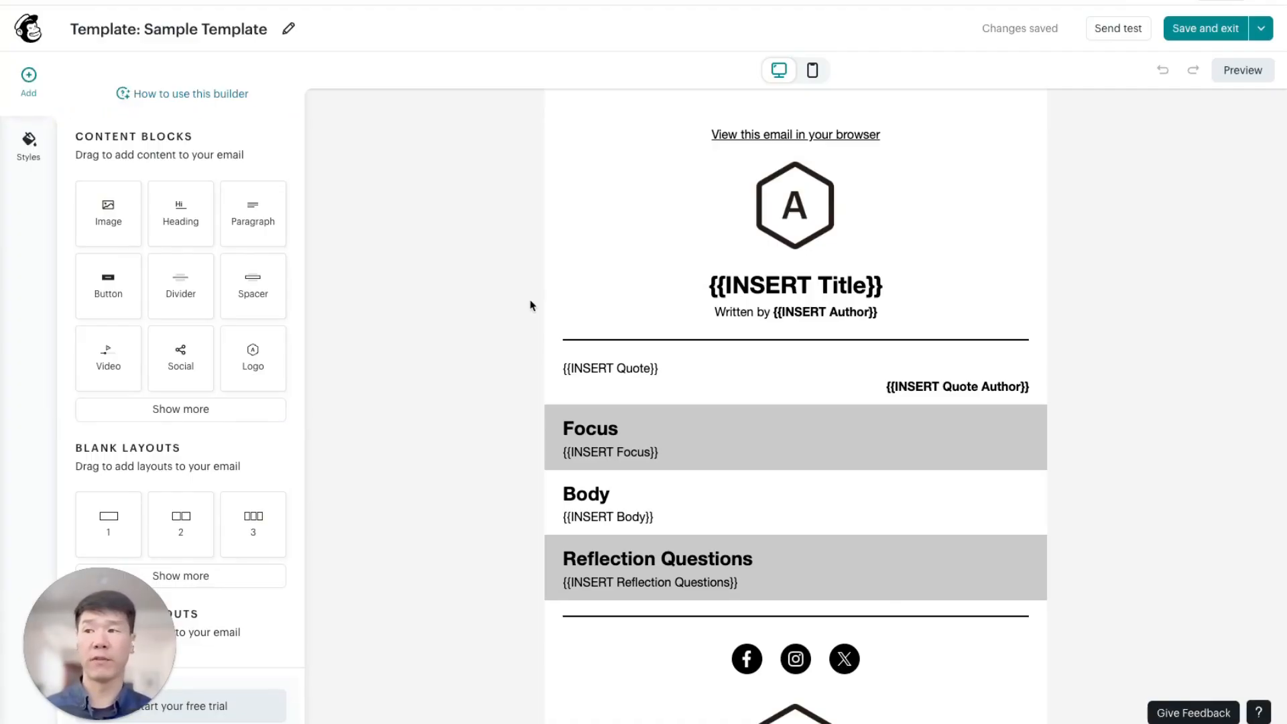
pyautogui.click(803, 208)
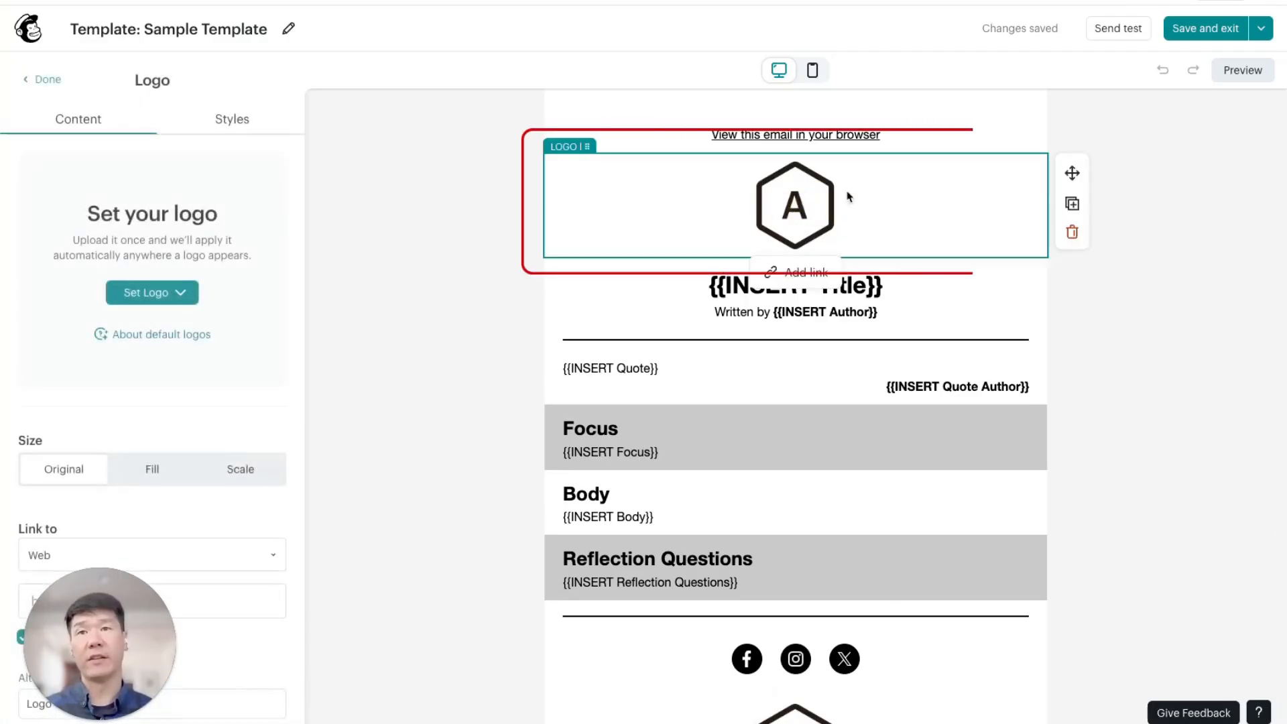
# Examine the template's placeholders for title, author, quote, quote author, focus, body and reflection questions.
pyautogui.moveTo(667, 283); pyautogui.dragTo(942, 286)
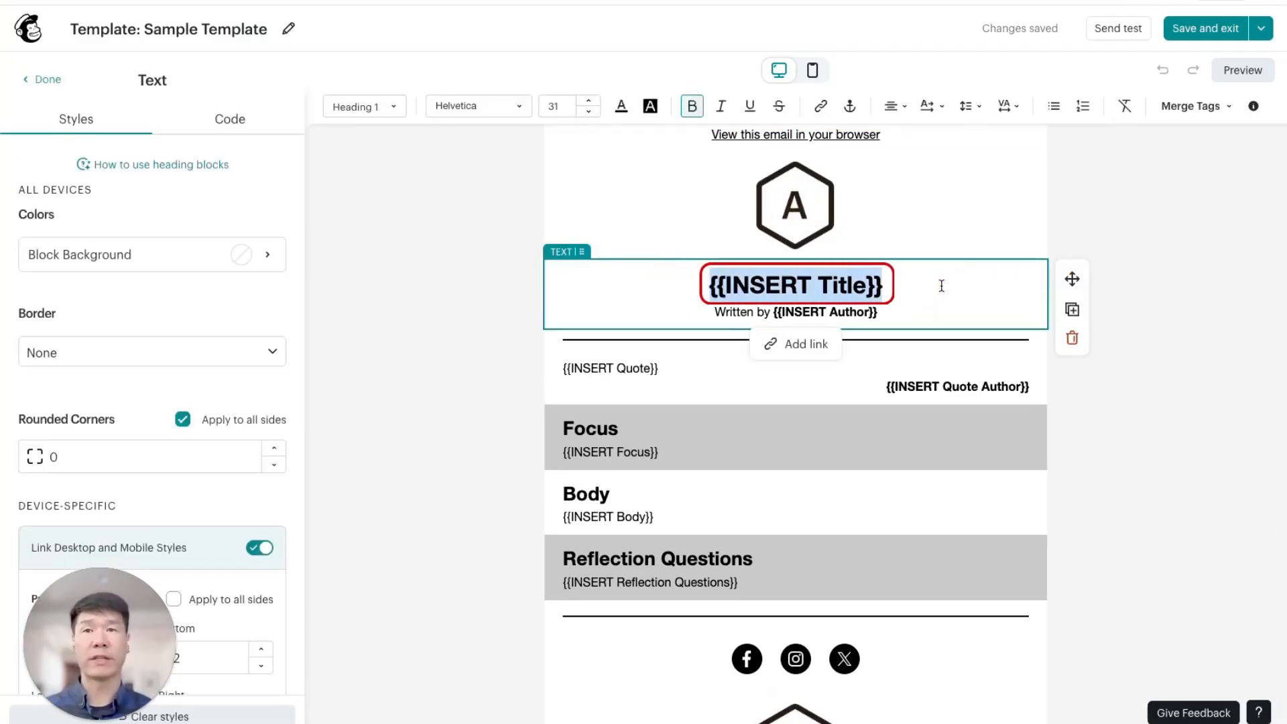
pyautogui.moveTo(714, 312); pyautogui.dragTo(884, 318)
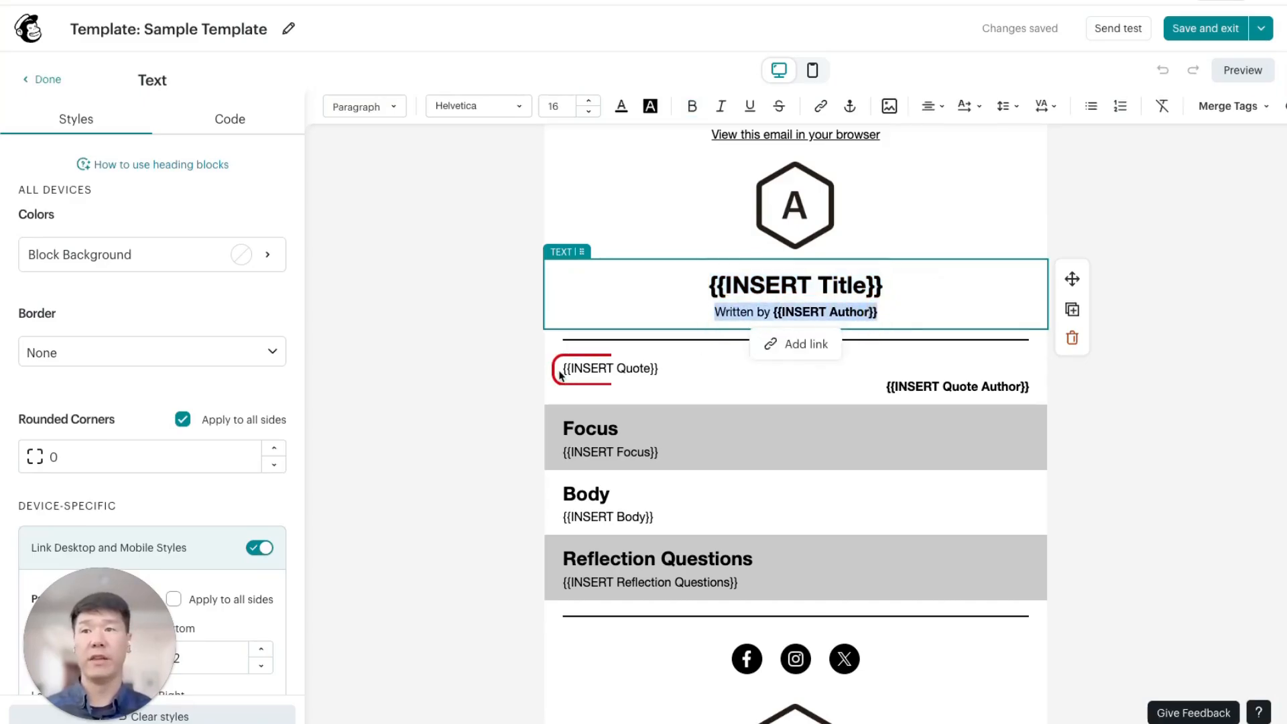
pyautogui.click(632, 367)
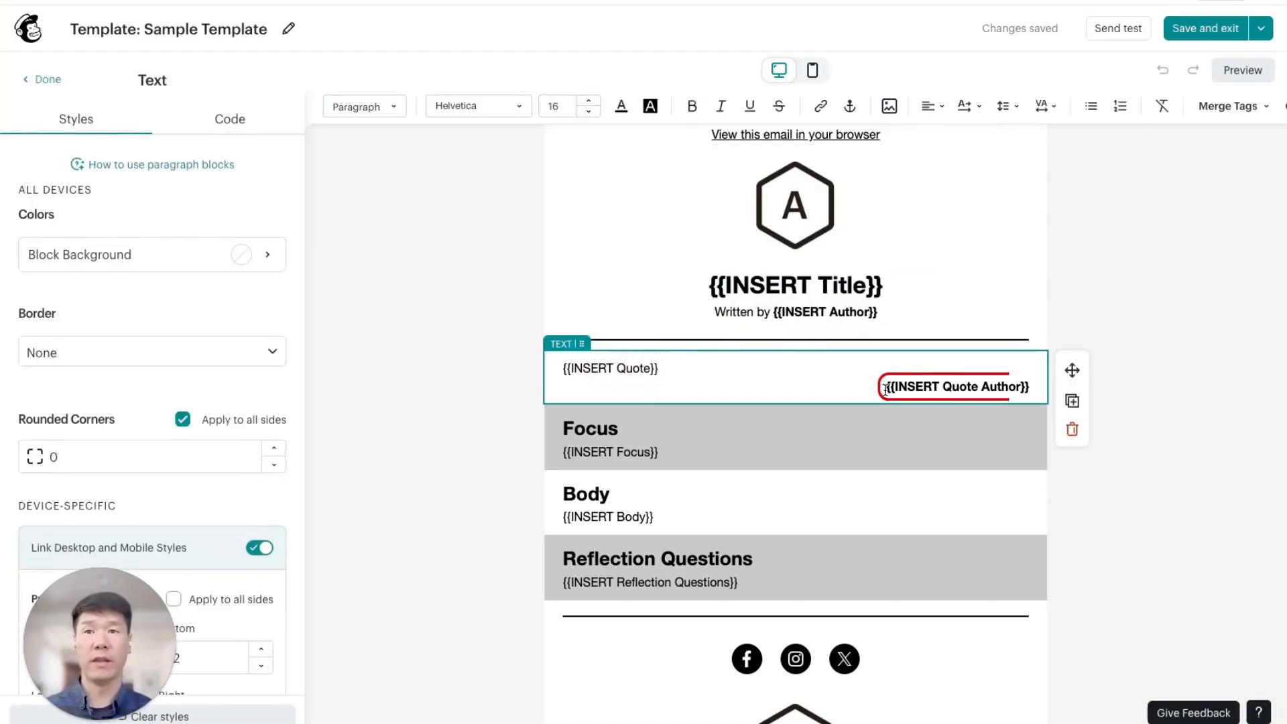
pyautogui.moveTo(869, 383); pyautogui.dragTo(1035, 388)
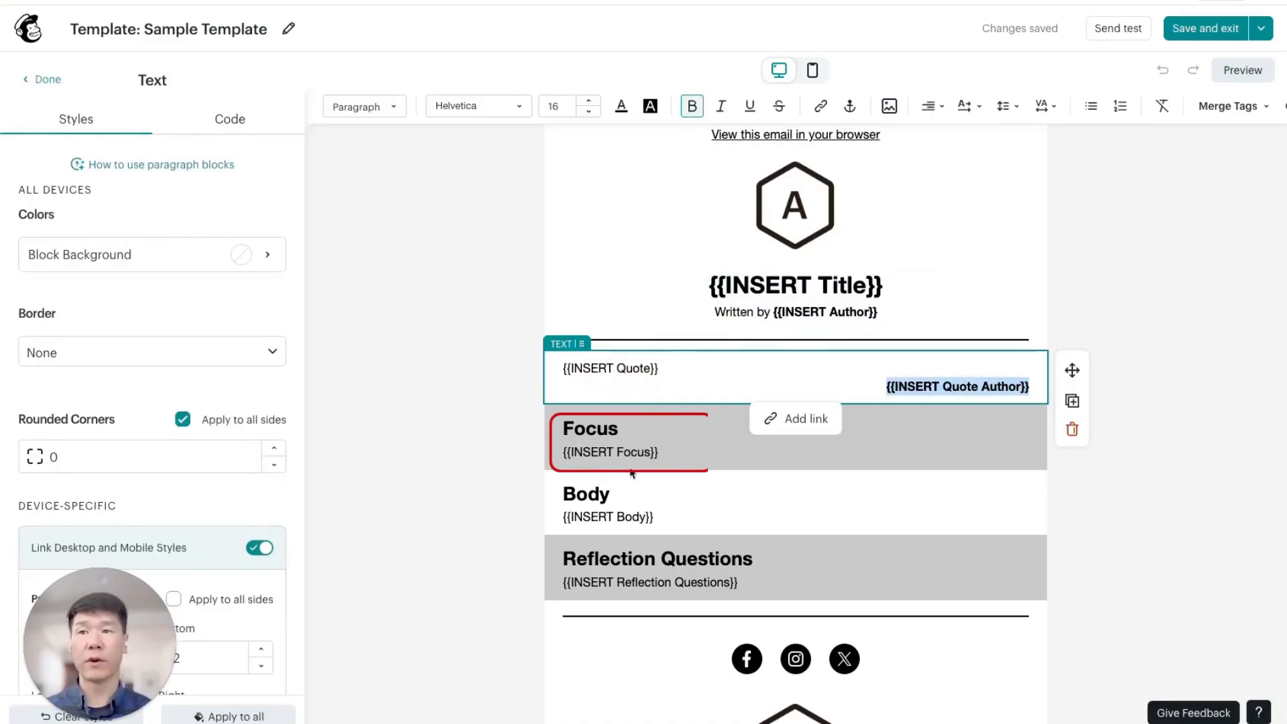
pyautogui.scroll(-2, 583, 403)
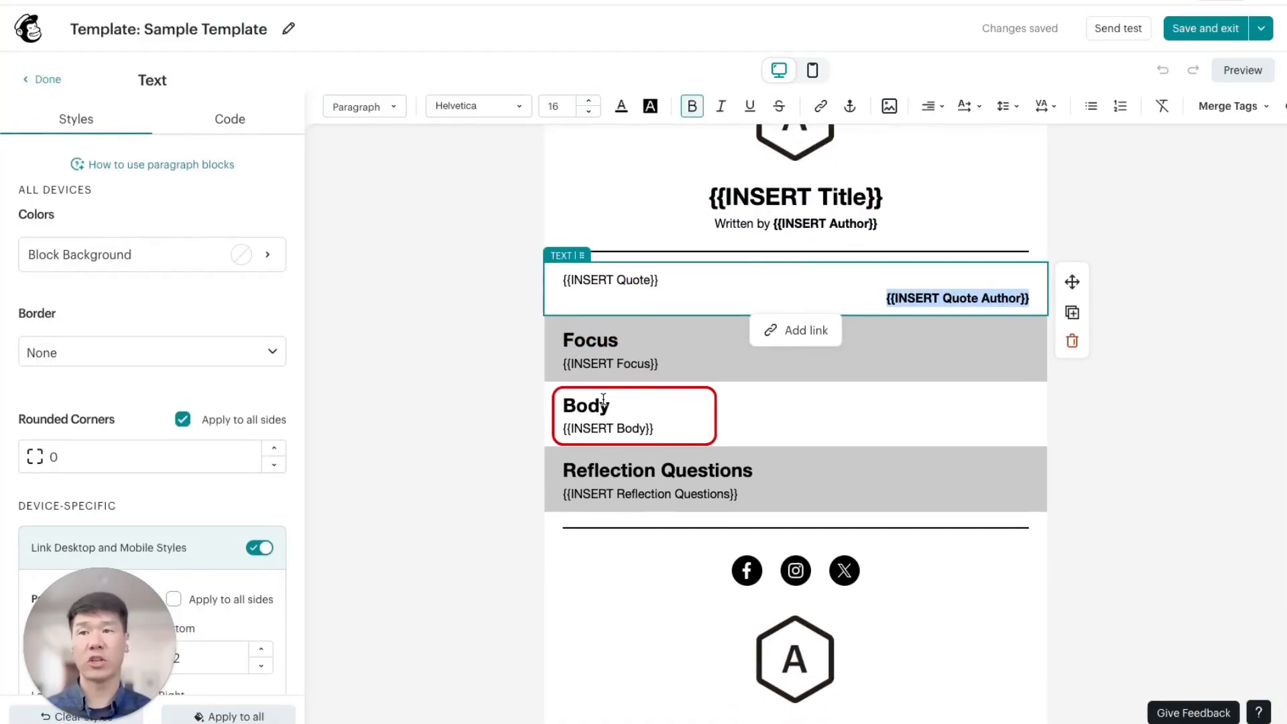
pyautogui.scroll(1, 658, 472)
pyautogui.moveTo(709, 251); pyautogui.dragTo(886, 254)
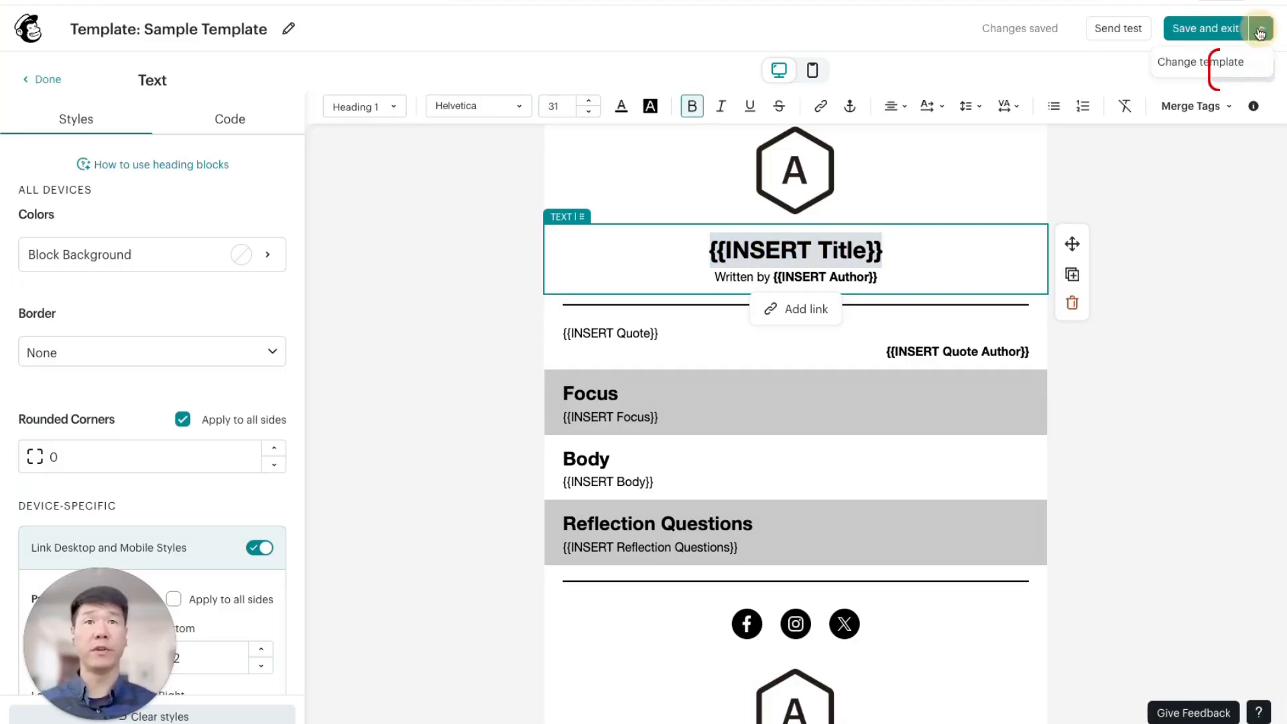
# Preview the whole Sample Template in its desktop layout, and close the preview.
pyautogui.click(1243, 71)
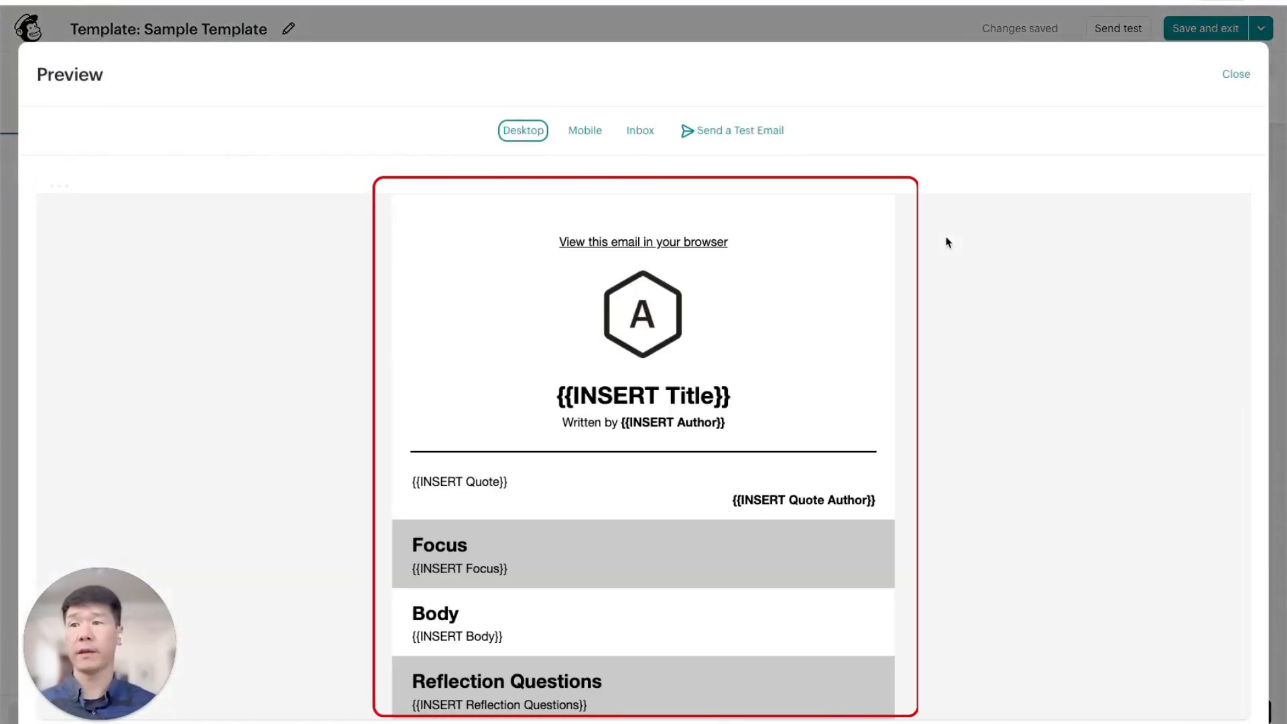
pyautogui.scroll(-10, 720, 313)
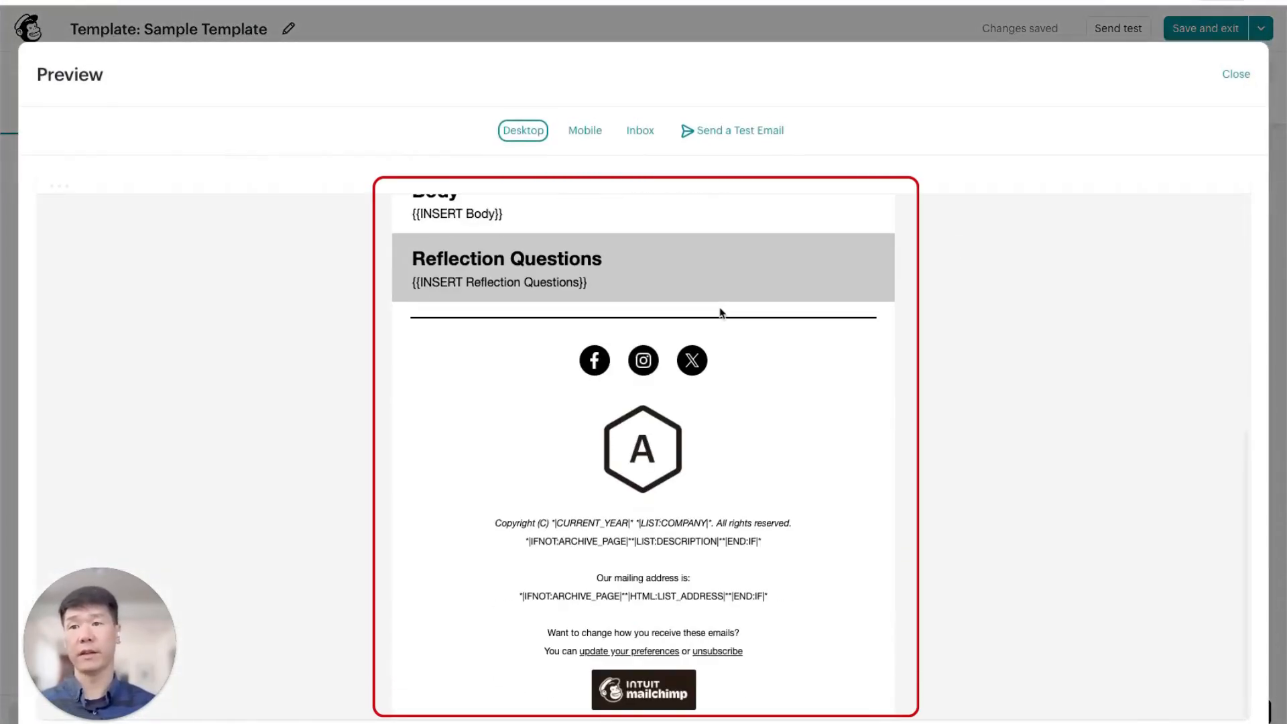
pyautogui.scroll(10, 721, 313)
pyautogui.click(1237, 75)
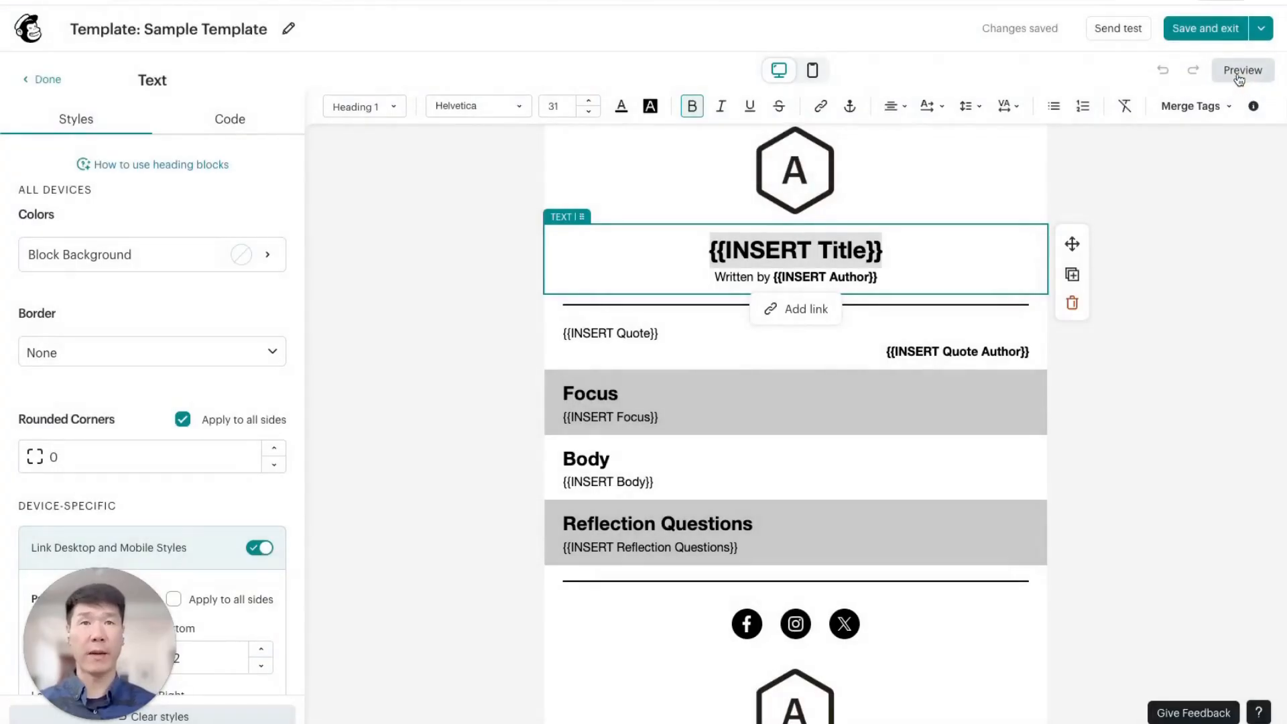
# Exit the template editor and export Sample Template as an HTML file into the Downloads folder.
pyautogui.click(1196, 28)
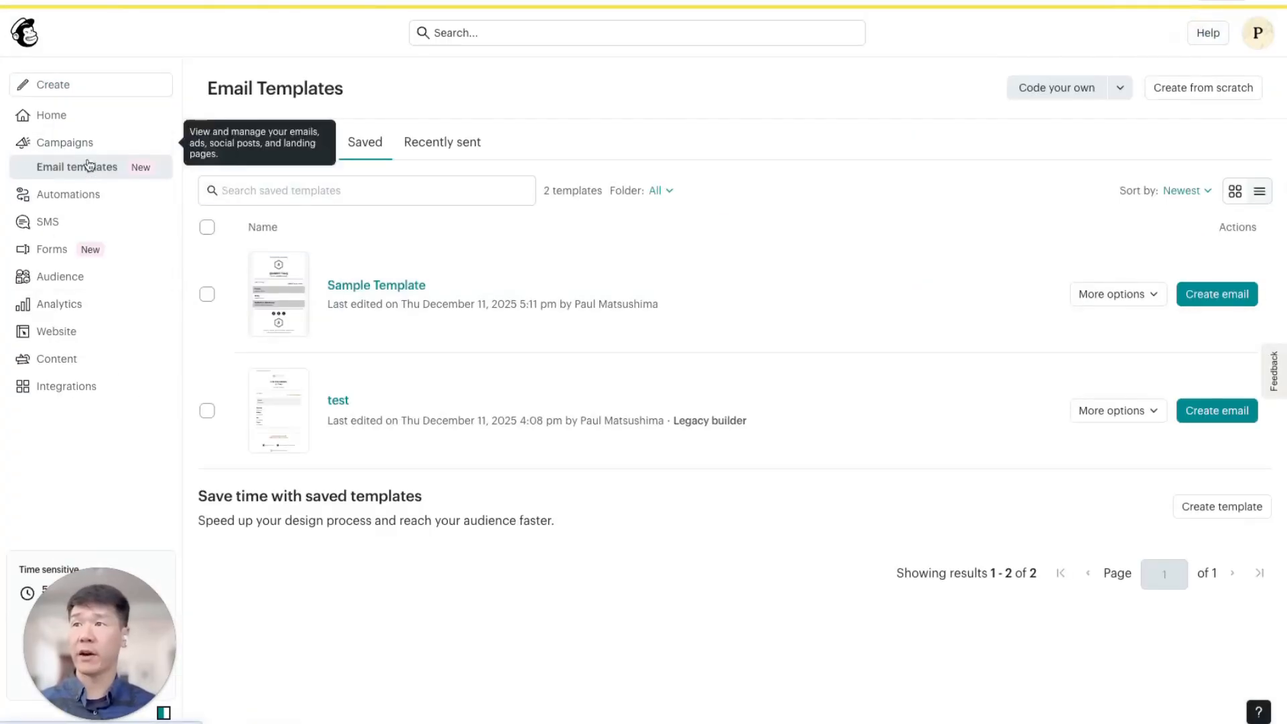
pyautogui.click(1137, 305)
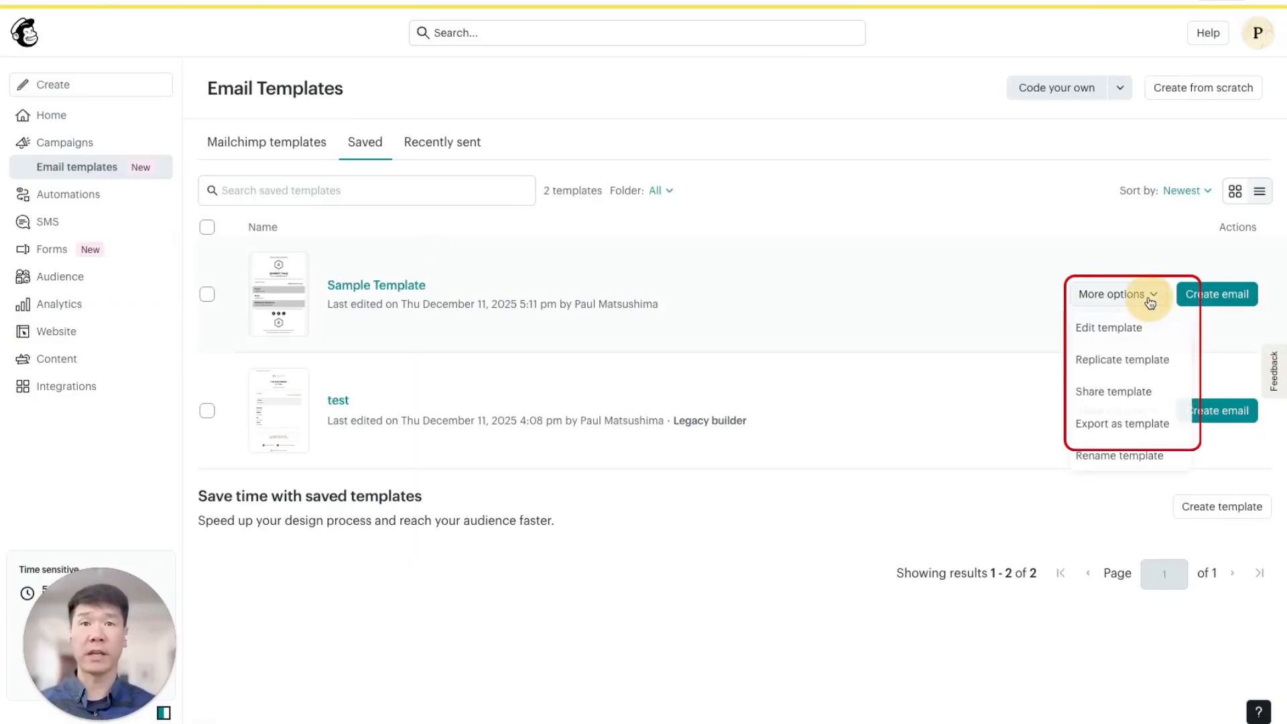
pyautogui.click(1142, 429)
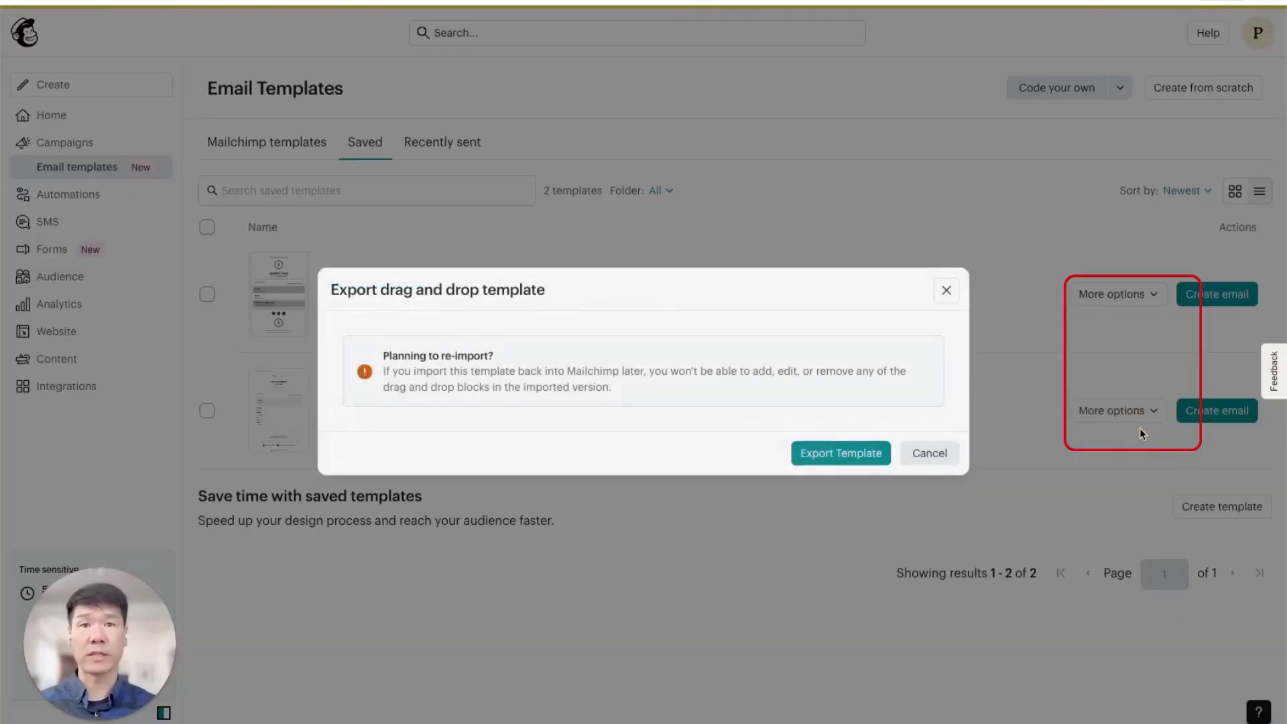
pyautogui.click(814, 453)
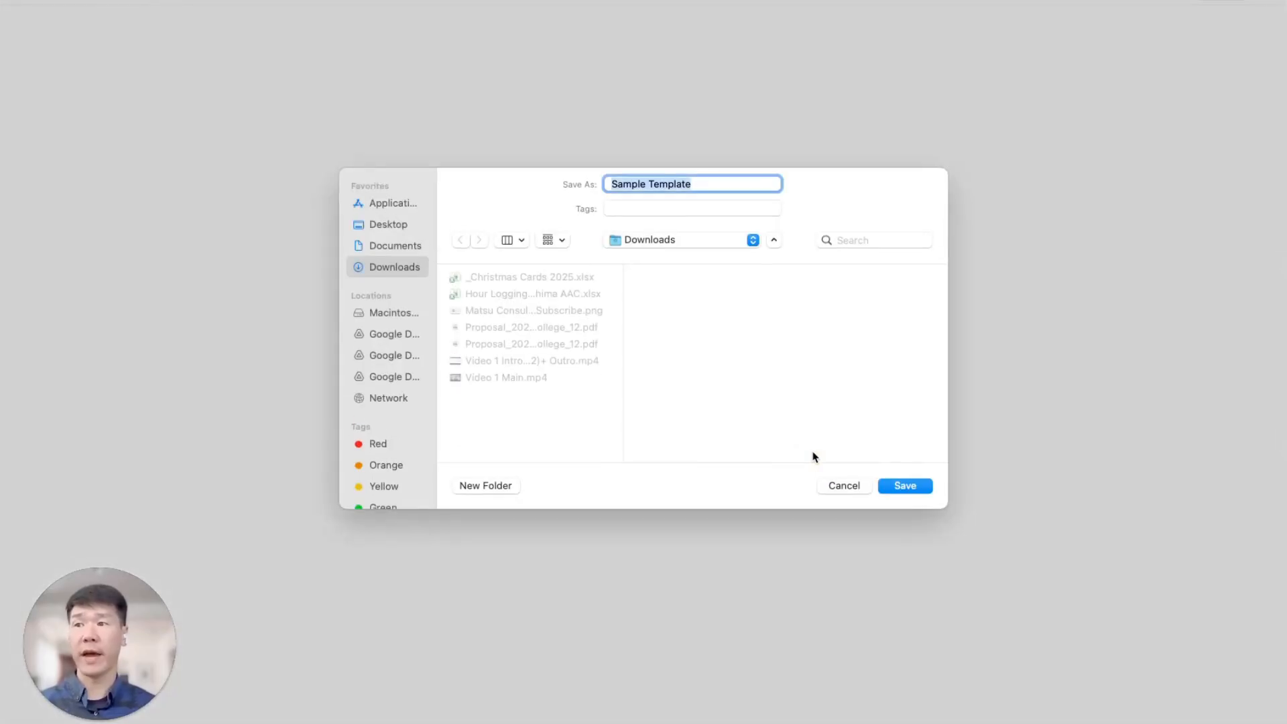
pyautogui.click(904, 484)
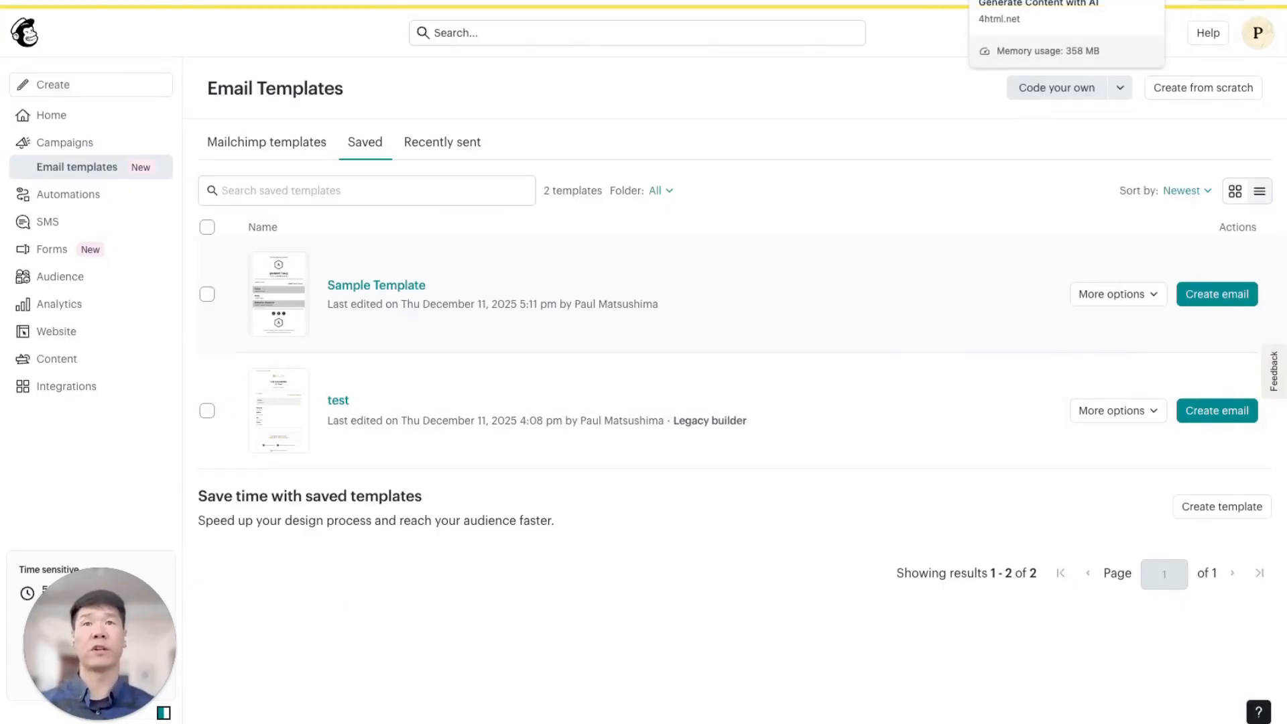
# Switch to the 4html.net HTML File Editor, load Sample Template.html from Downloads, and review its code and rendered preview.
pyautogui.click(1006, 1)
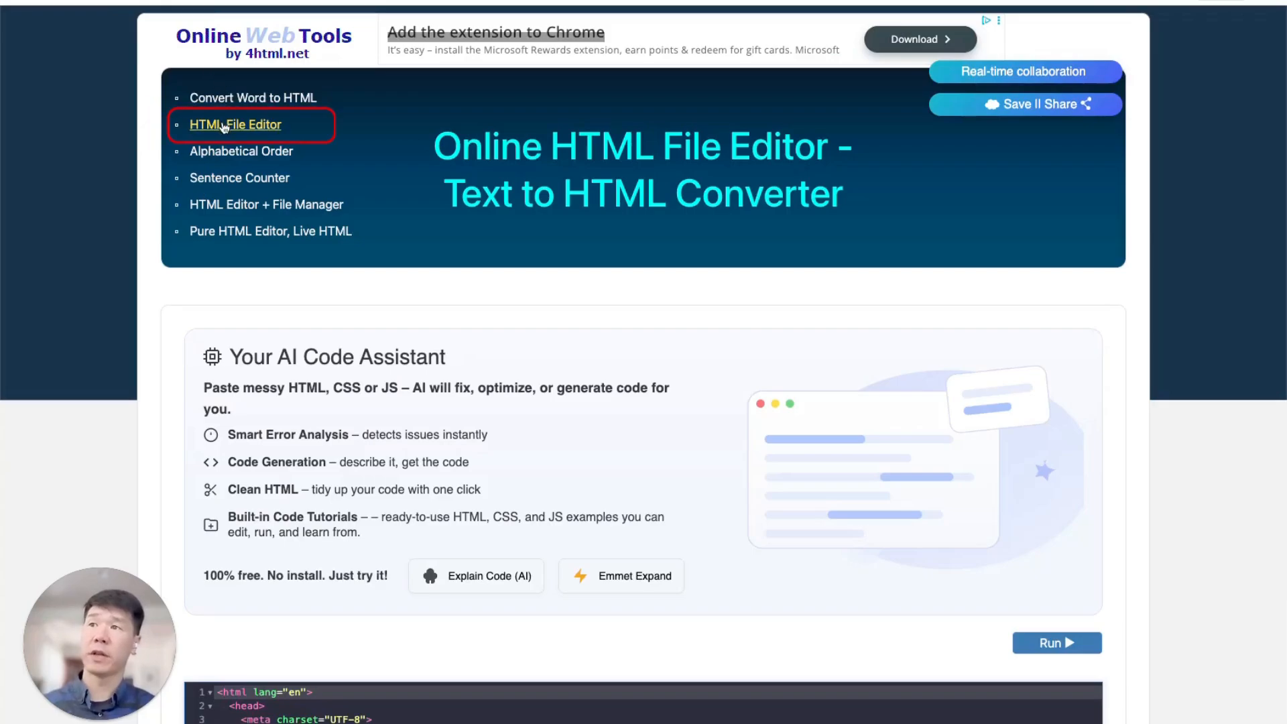
pyautogui.click(230, 127)
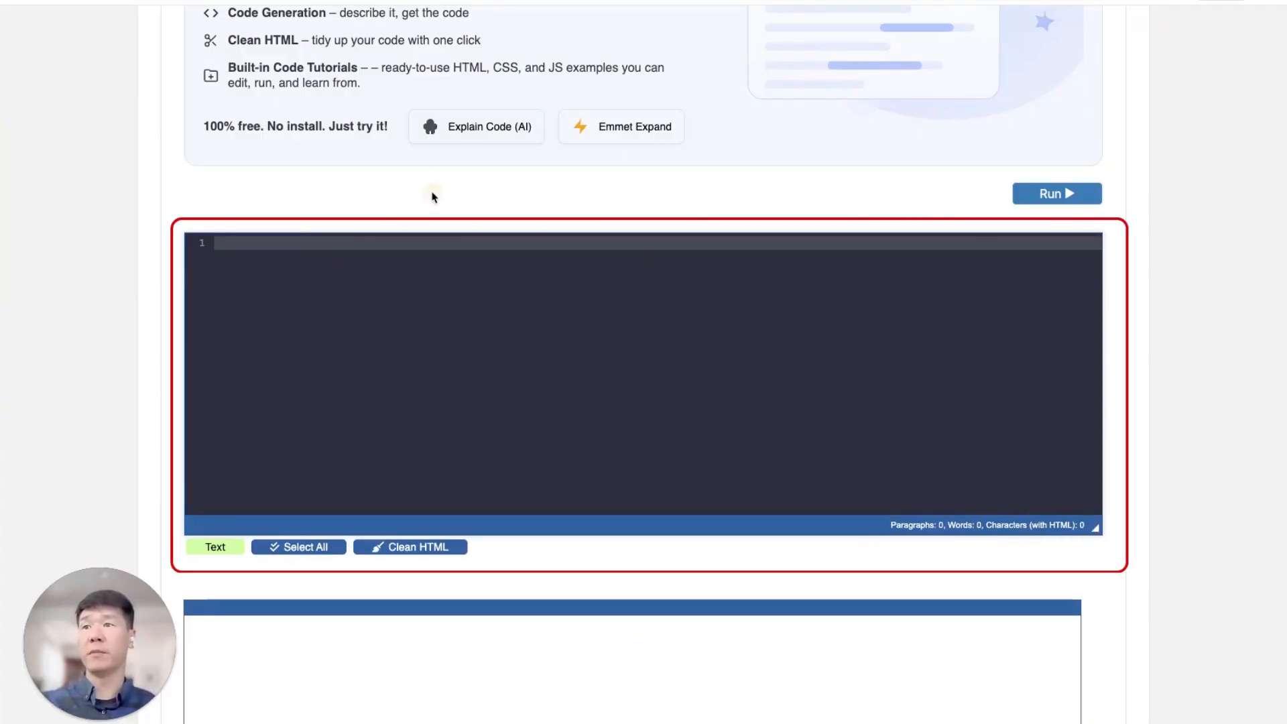
pyautogui.scroll(7, 399, 275)
pyautogui.scroll(-3, 253, 313)
pyautogui.scroll(-5, 254, 311)
pyautogui.scroll(-8, 264, 586)
pyautogui.click(236, 480)
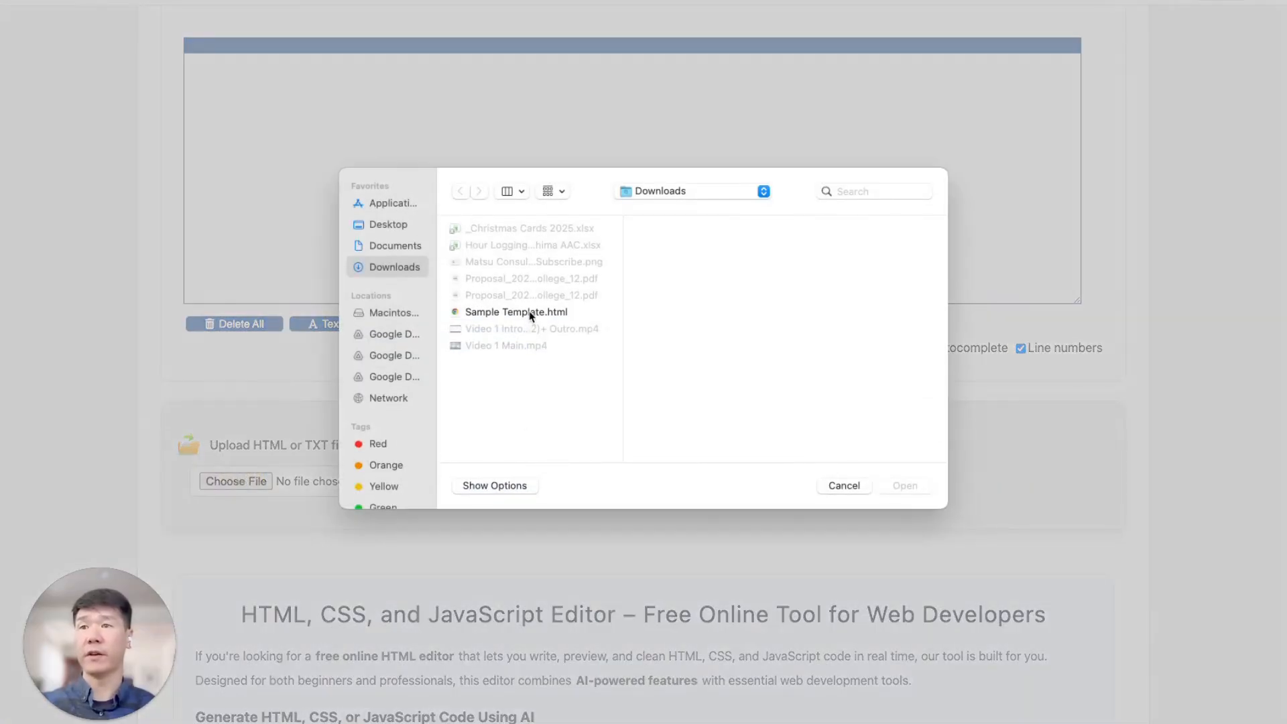
pyautogui.doubleClick(516, 313)
pyautogui.scroll(2, 419, 376)
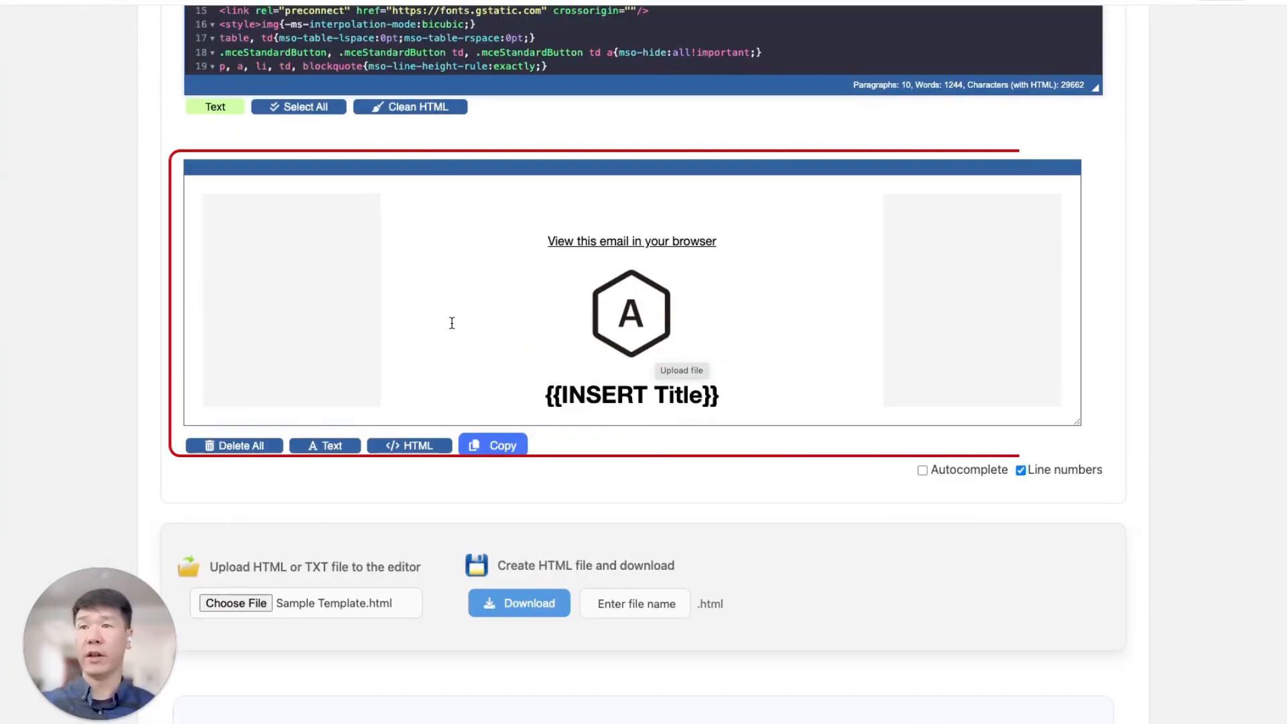
pyautogui.scroll(-3, 497, 275)
pyautogui.scroll(2, 498, 271)
pyautogui.scroll(8, 498, 271)
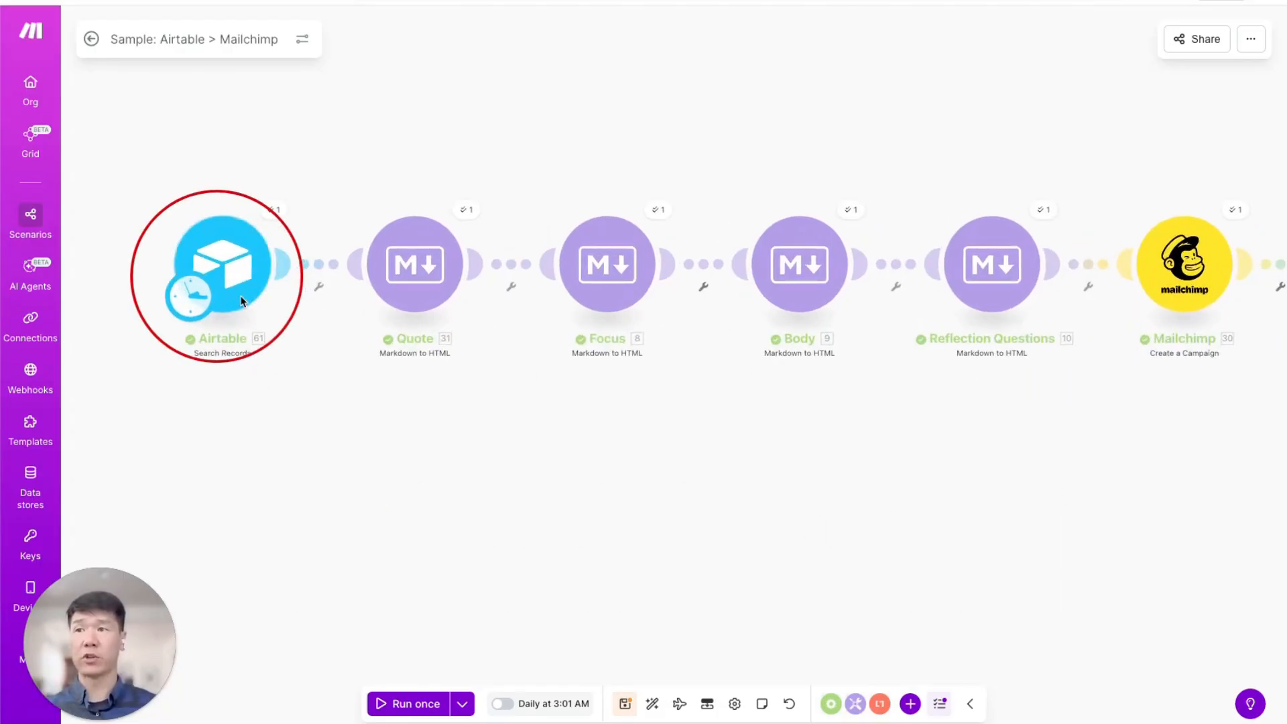
# In the Make scenario Sample: Airtable > Mailchimp, inspect the Airtable Search Records settings and the Quote and Focus Markdown to HTML inputs.
pyautogui.click(230, 258)
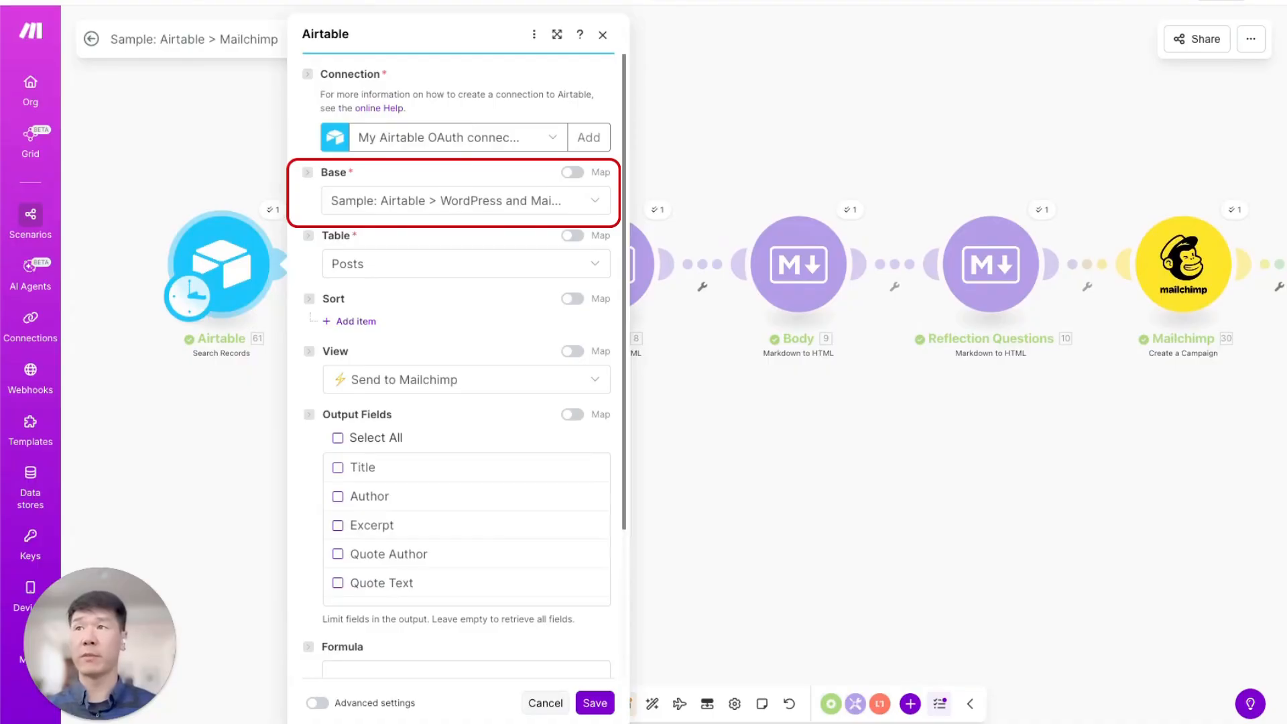
pyautogui.click(408, 267)
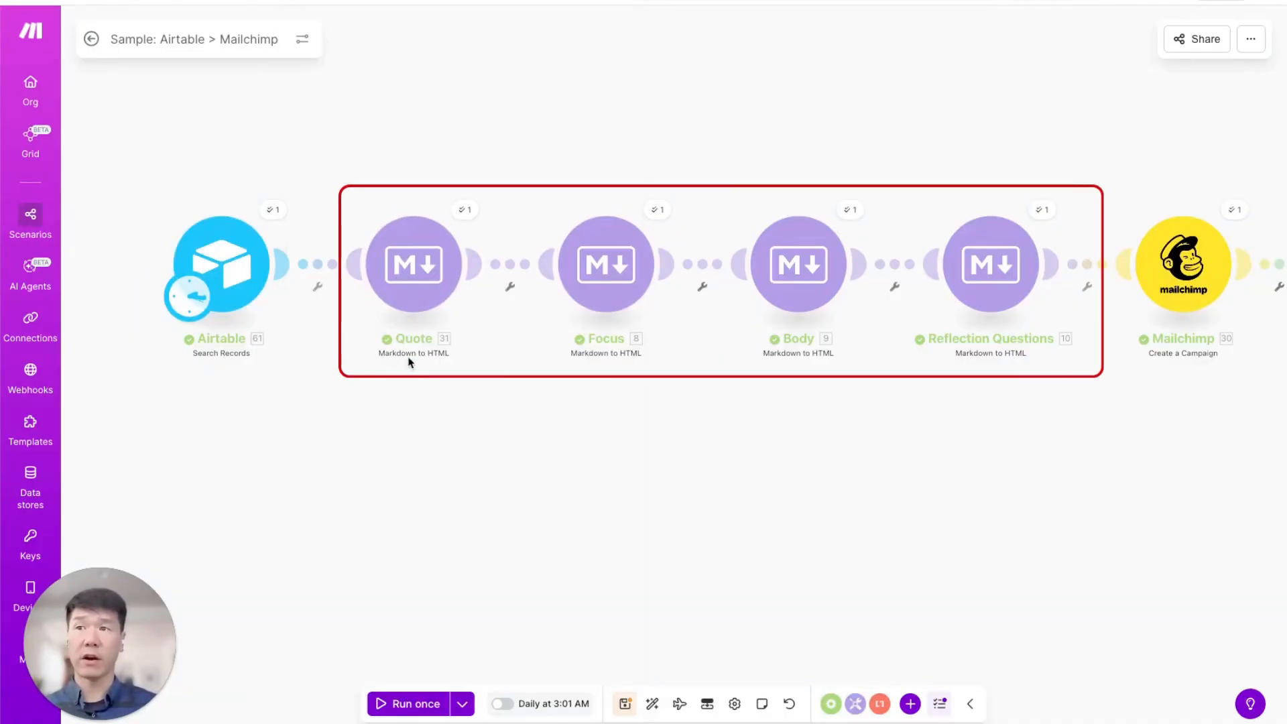
pyautogui.scroll(2, 426, 363)
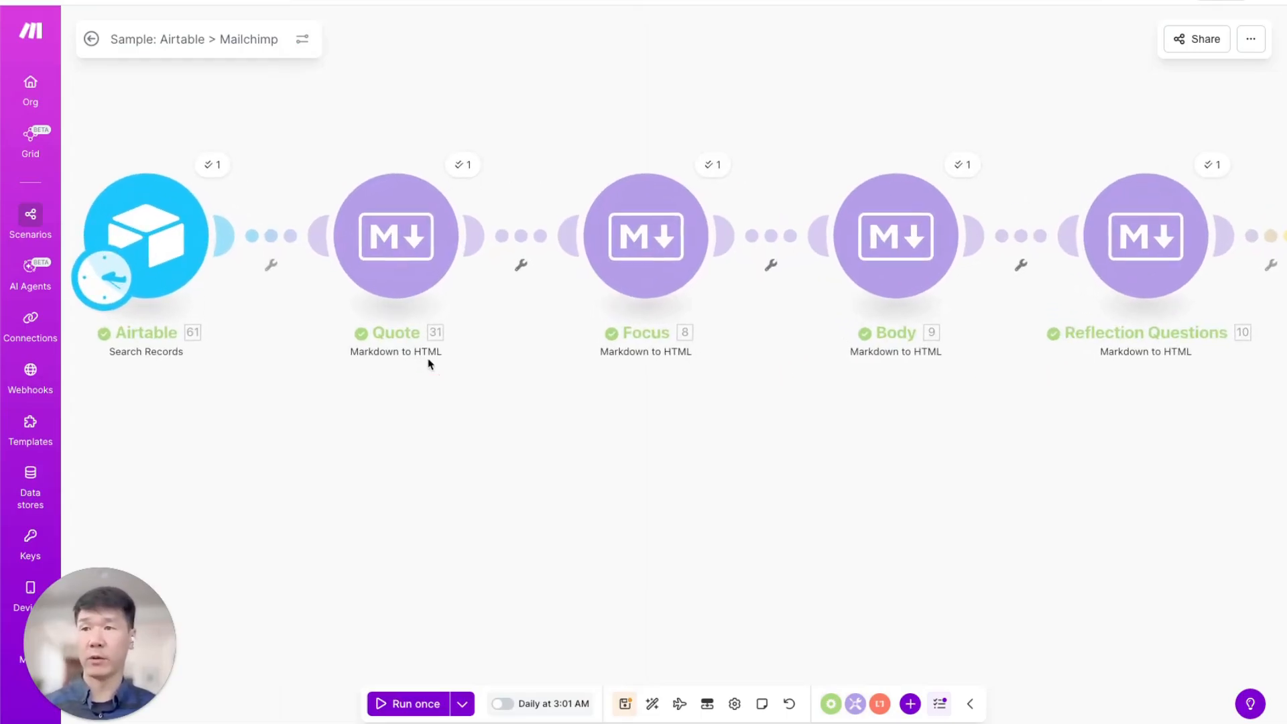
pyautogui.click(429, 363)
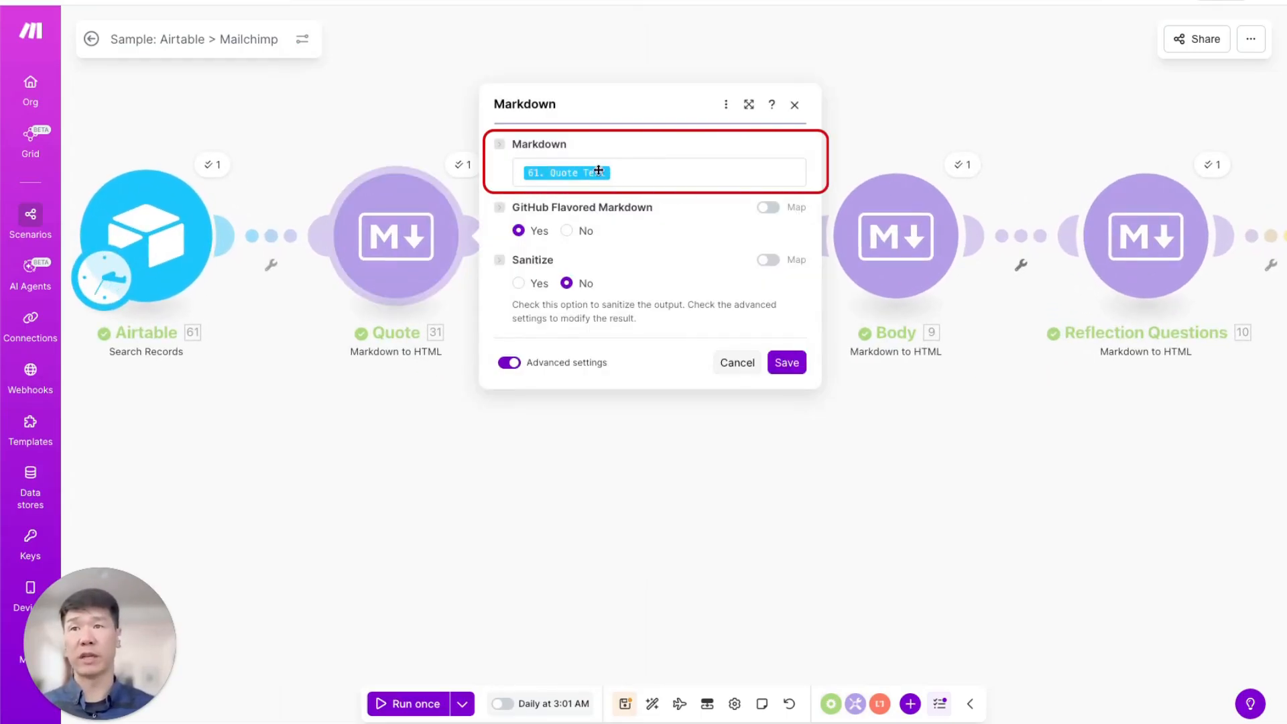
pyautogui.click(647, 238)
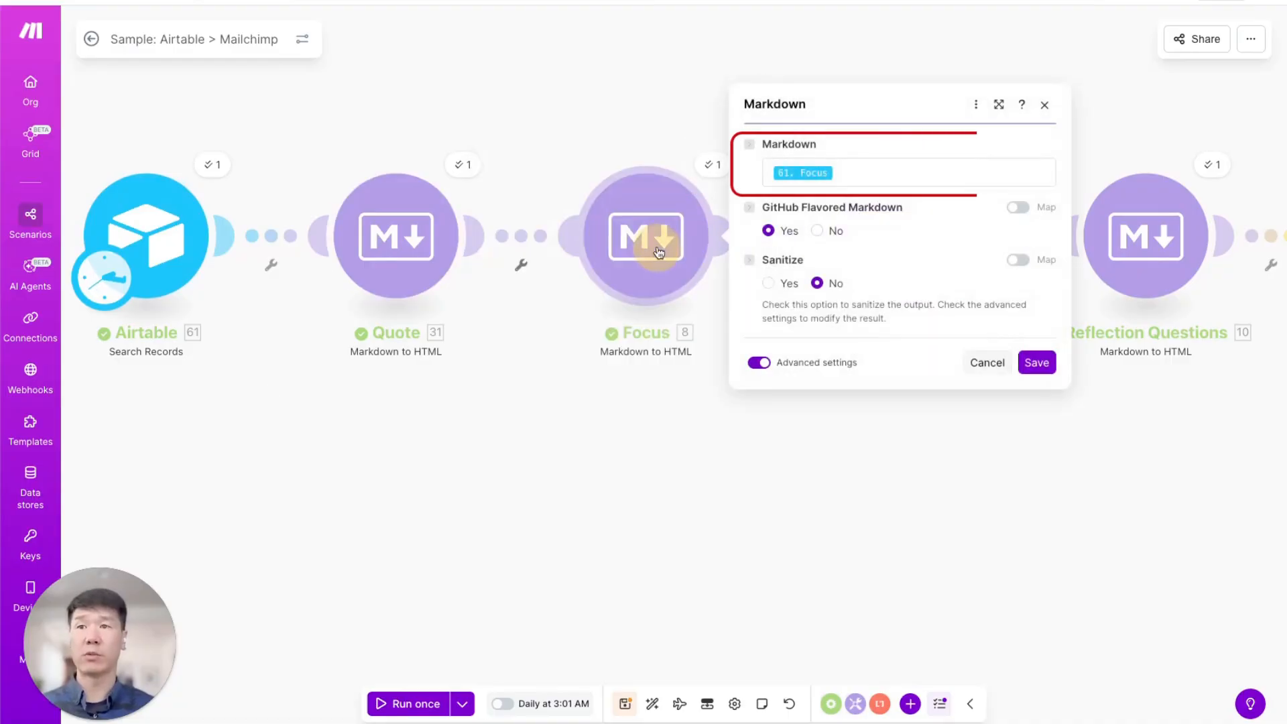
pyautogui.click(839, 466)
pyautogui.moveTo(1206, 393); pyautogui.dragTo(937, 393)
# Open the Mailchimp Create a Campaign module and review its campaign title, audience, subject line, preview text and sender fields.
pyautogui.click(1118, 237)
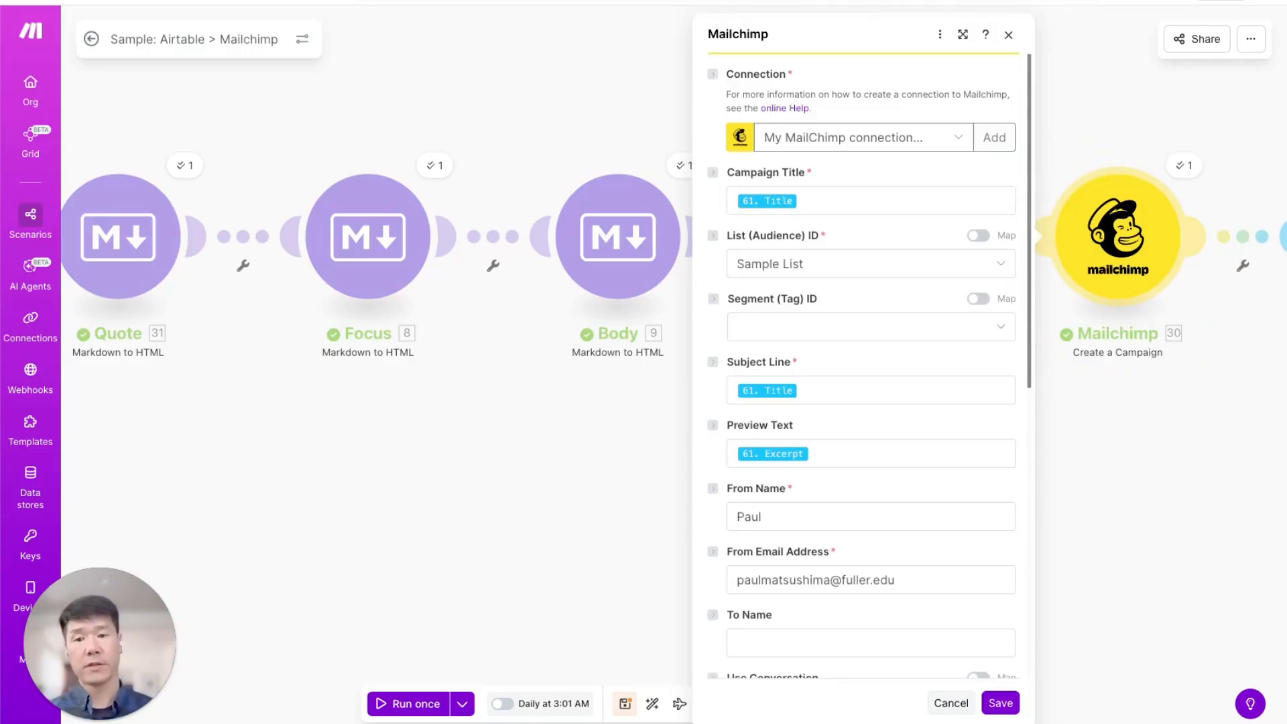
pyautogui.click(878, 204)
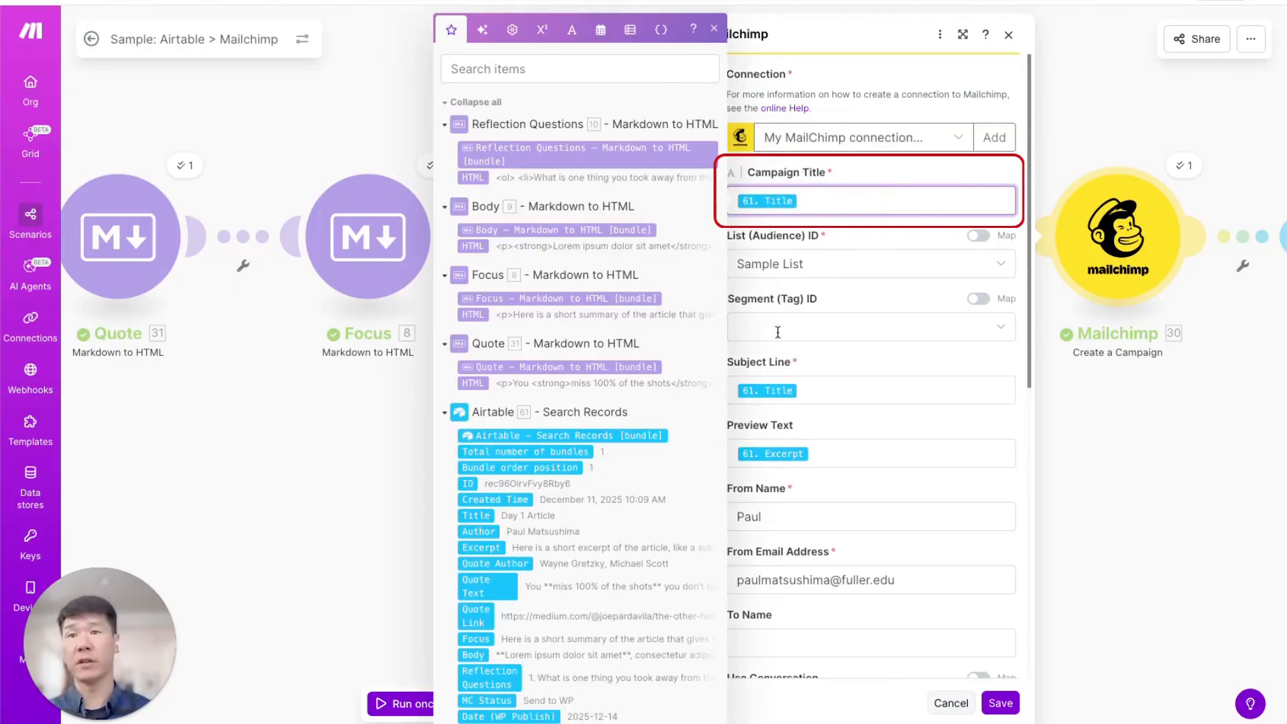
pyautogui.click(852, 250)
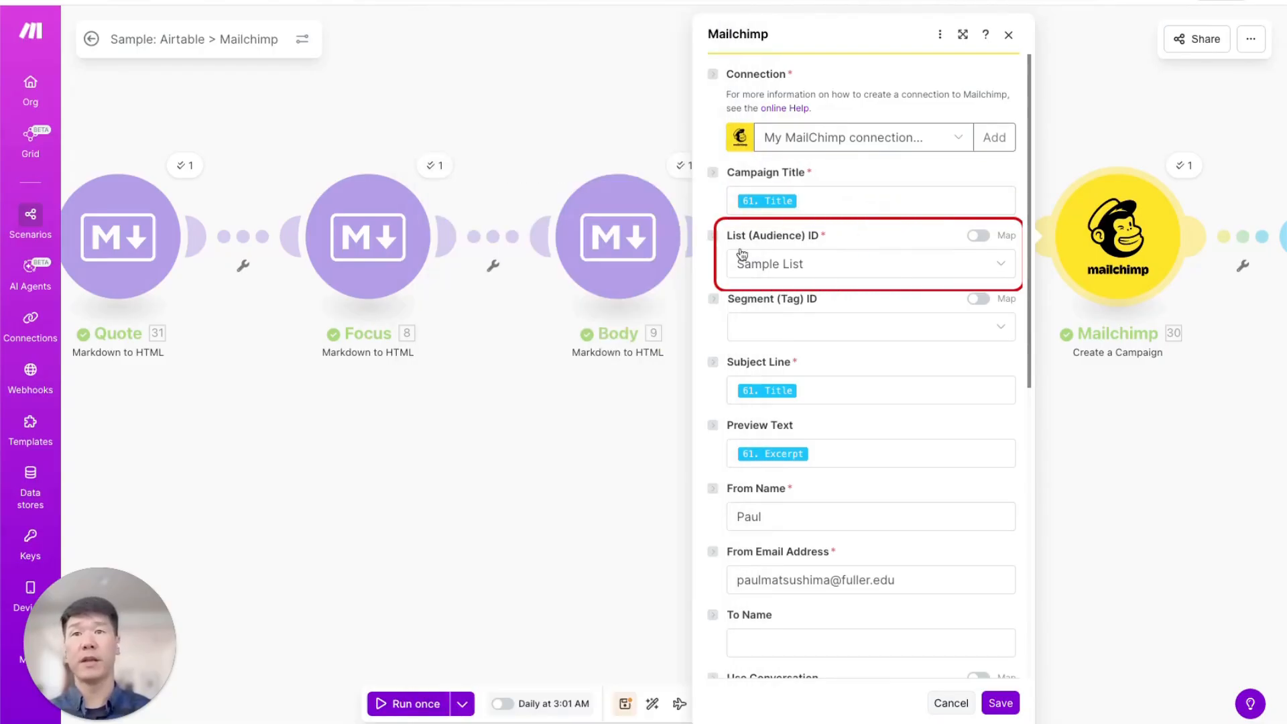
pyautogui.scroll(-2, 831, 273)
pyautogui.click(824, 285)
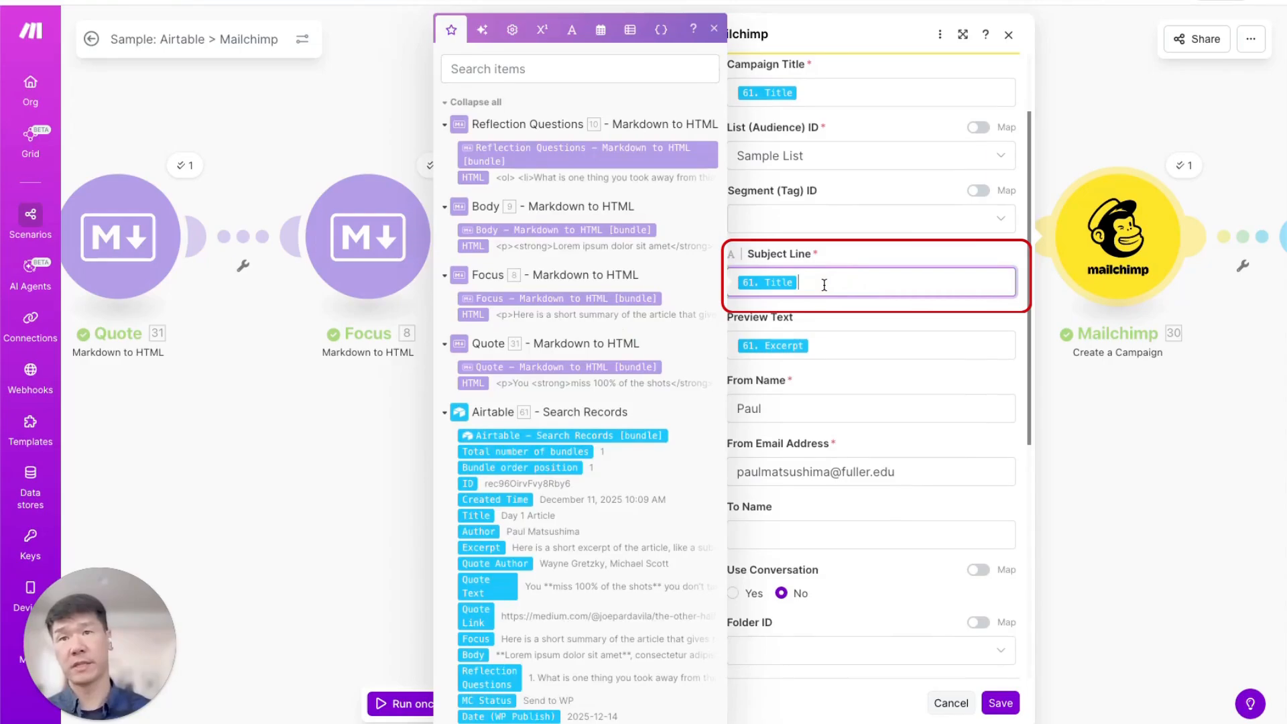
pyautogui.click(838, 317)
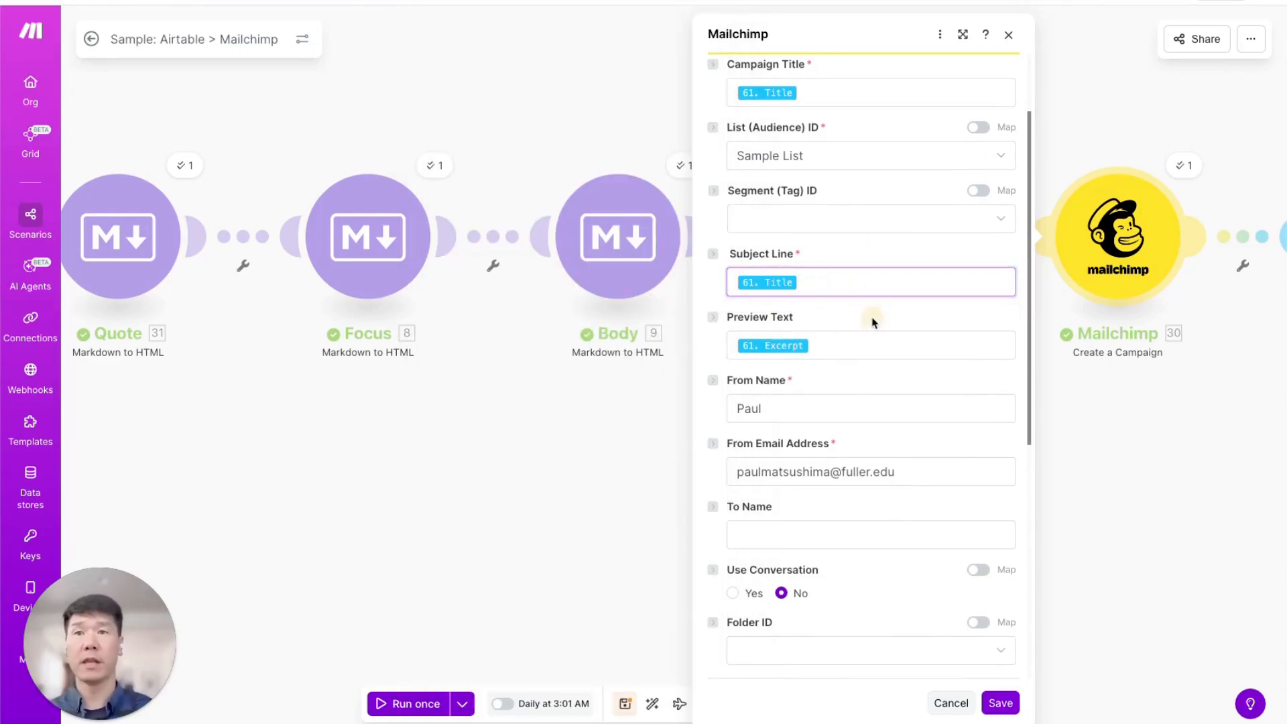
pyautogui.click(856, 348)
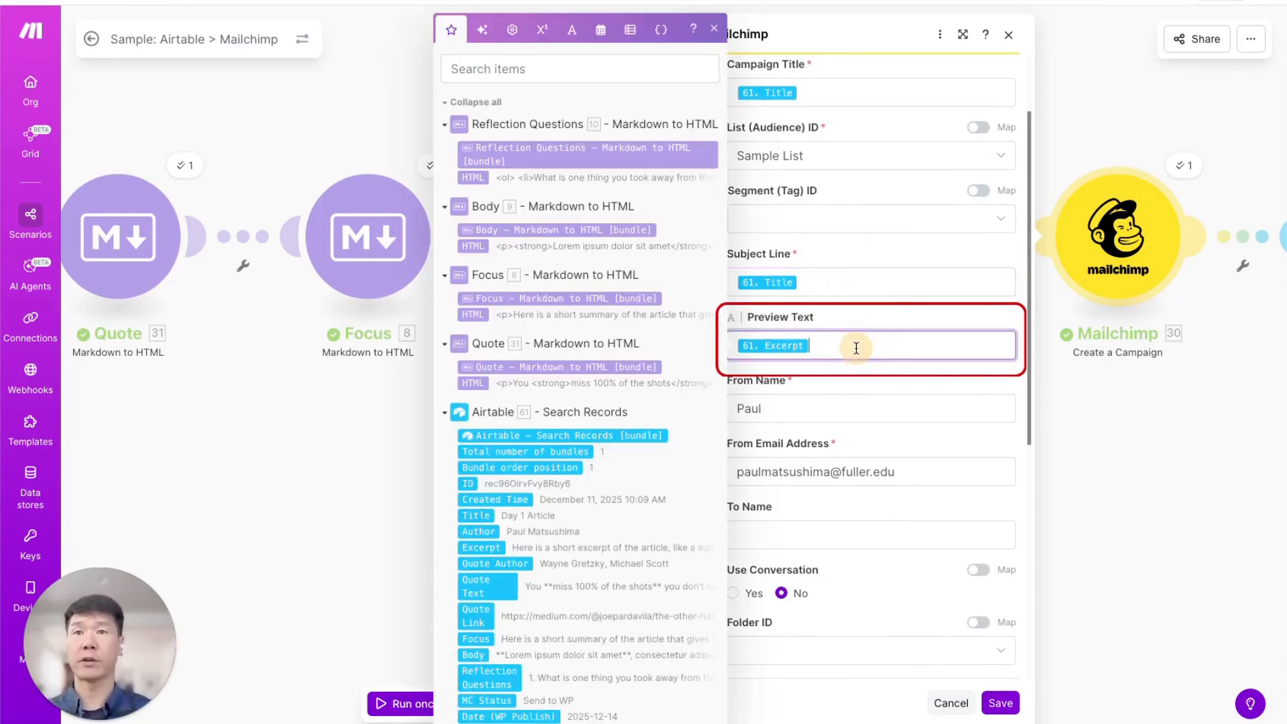
pyautogui.click(848, 390)
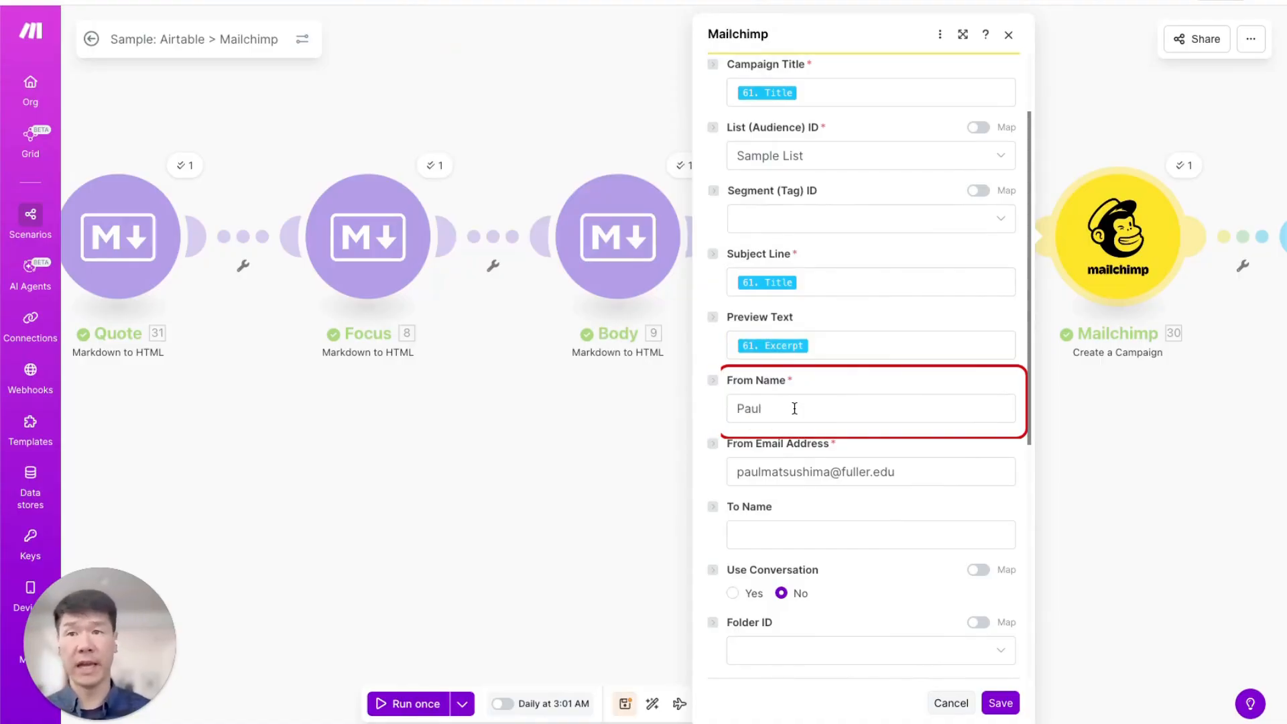
pyautogui.scroll(-2, 793, 408)
pyautogui.click(904, 375)
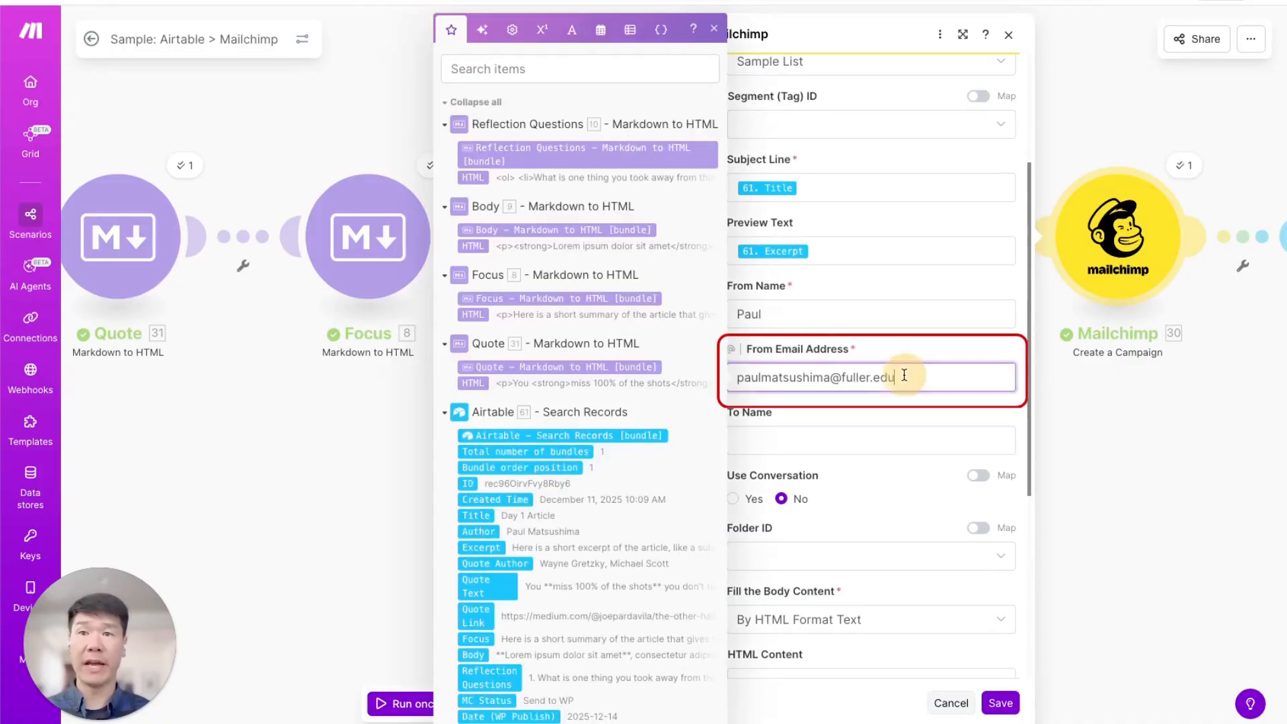
pyautogui.click(935, 346)
# Select By HTML Format Text as the campaign's body content method and inspect the code in the HTML content.
pyautogui.scroll(-3, 936, 346)
pyautogui.scroll(-3, 936, 347)
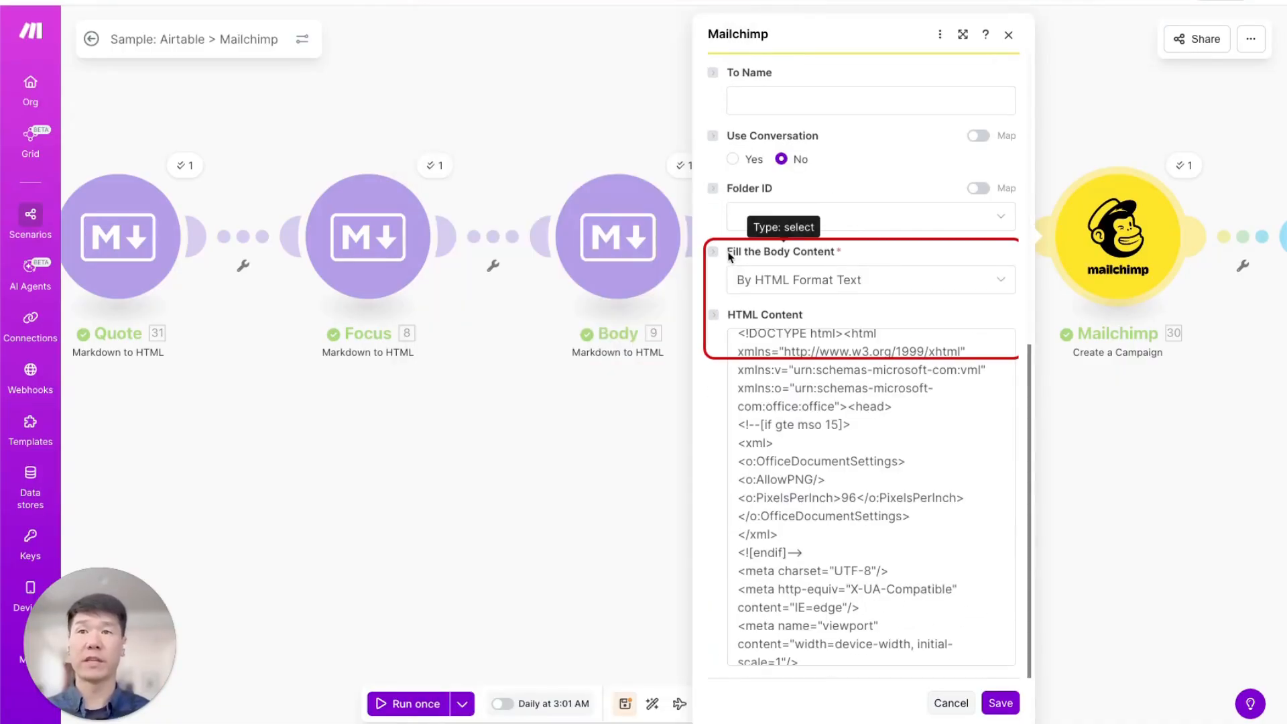
pyautogui.click(771, 283)
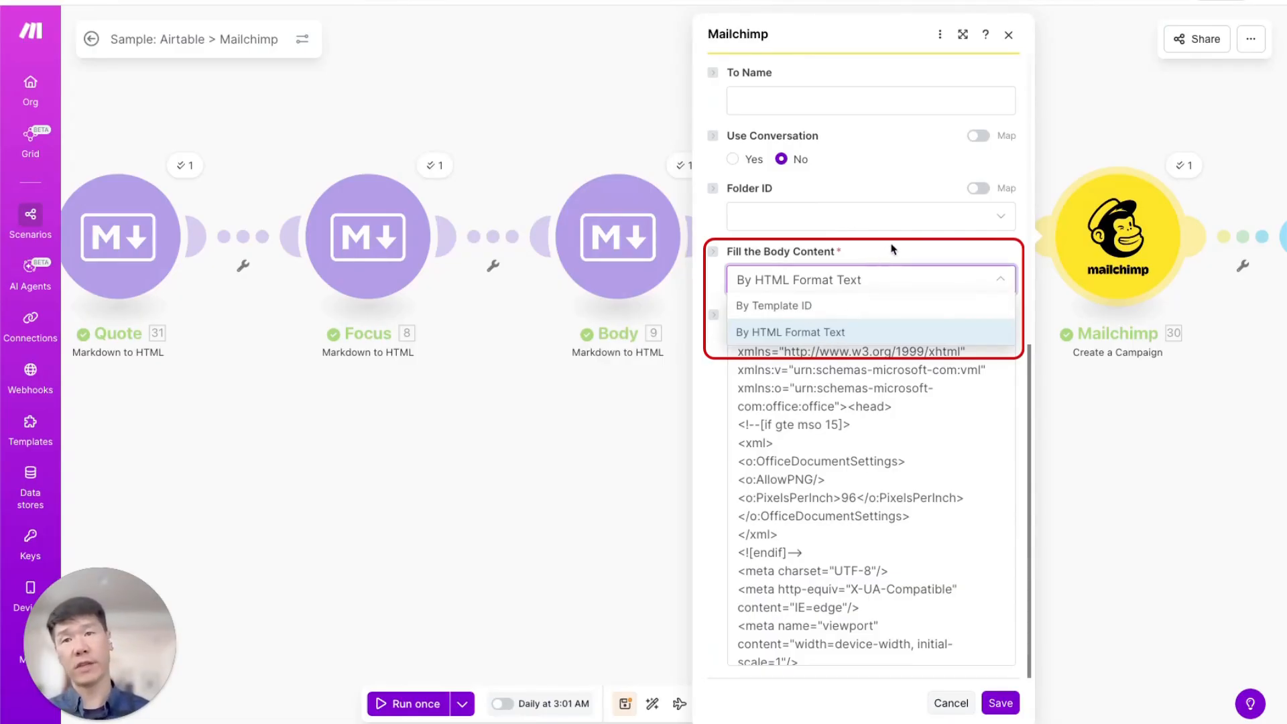
pyautogui.click(797, 333)
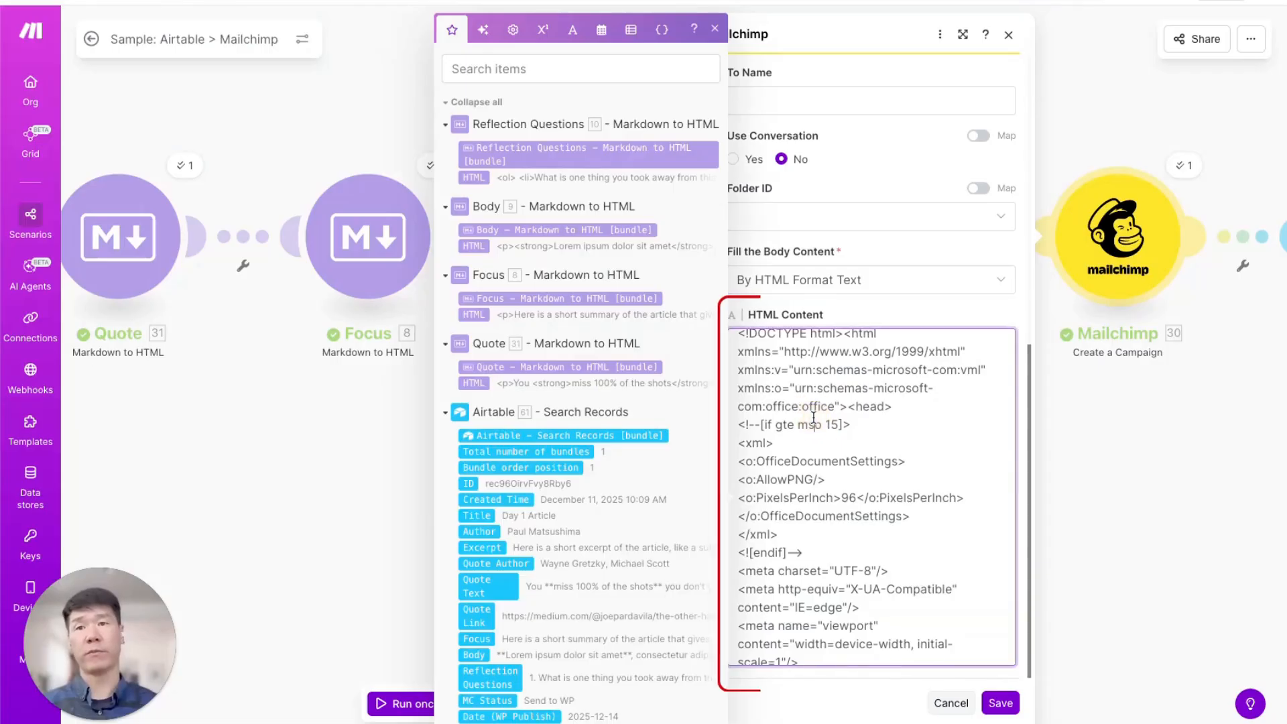
pyautogui.scroll(-3, 813, 418)
pyautogui.scroll(3, 813, 417)
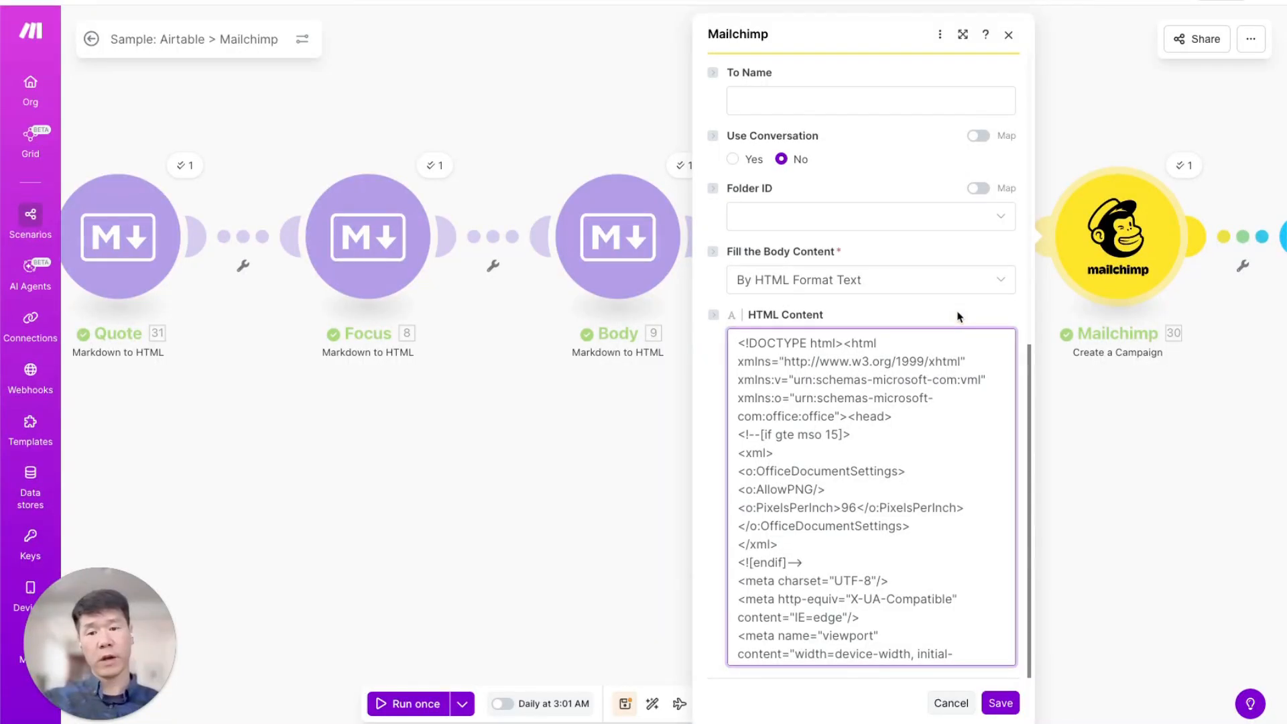
# Search the page for "insert" and examine the title, author, quote and quote link mappings in the campaign's HTML content.
pyautogui.hotkey('ctrl', 'f')
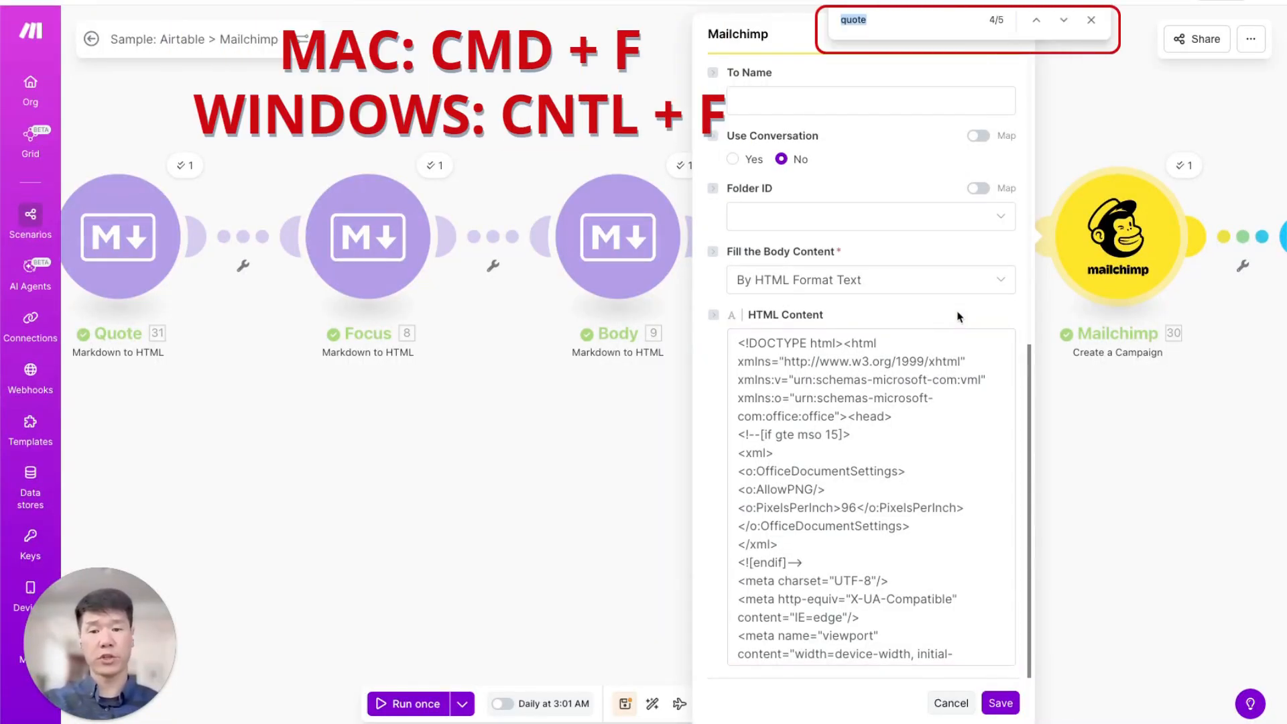
pyautogui.write('insert')
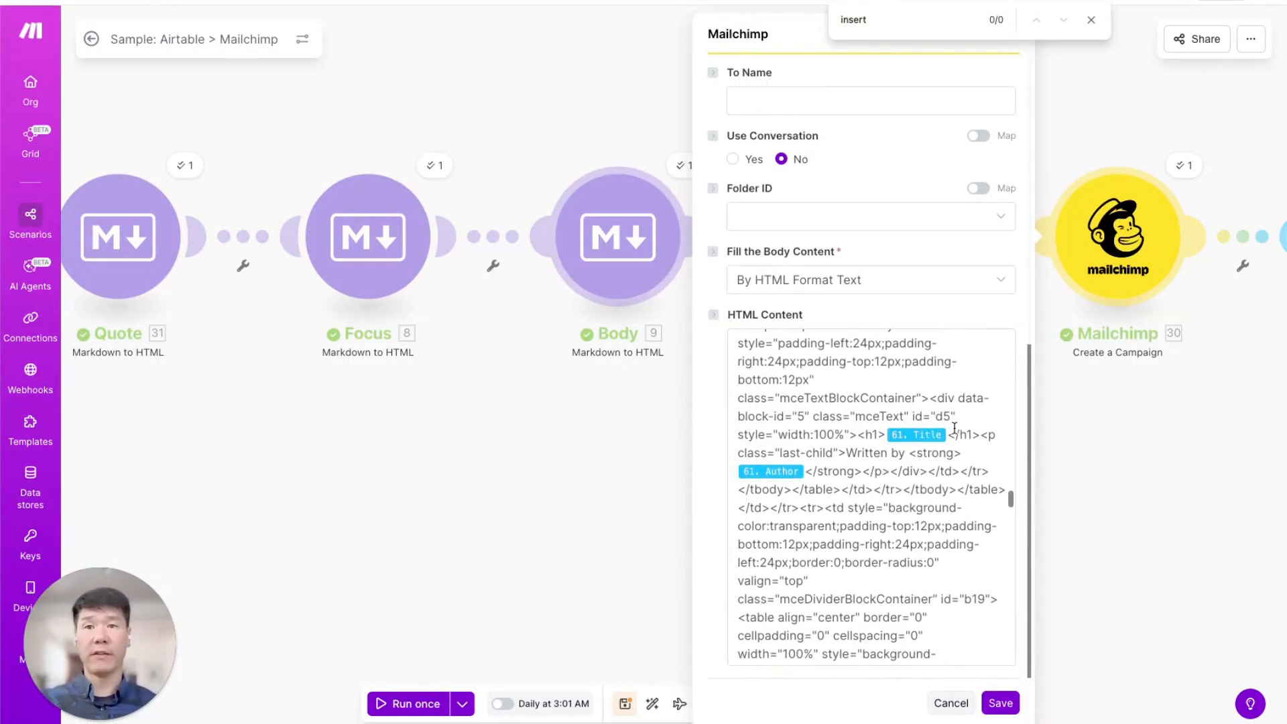
pyautogui.click(947, 436)
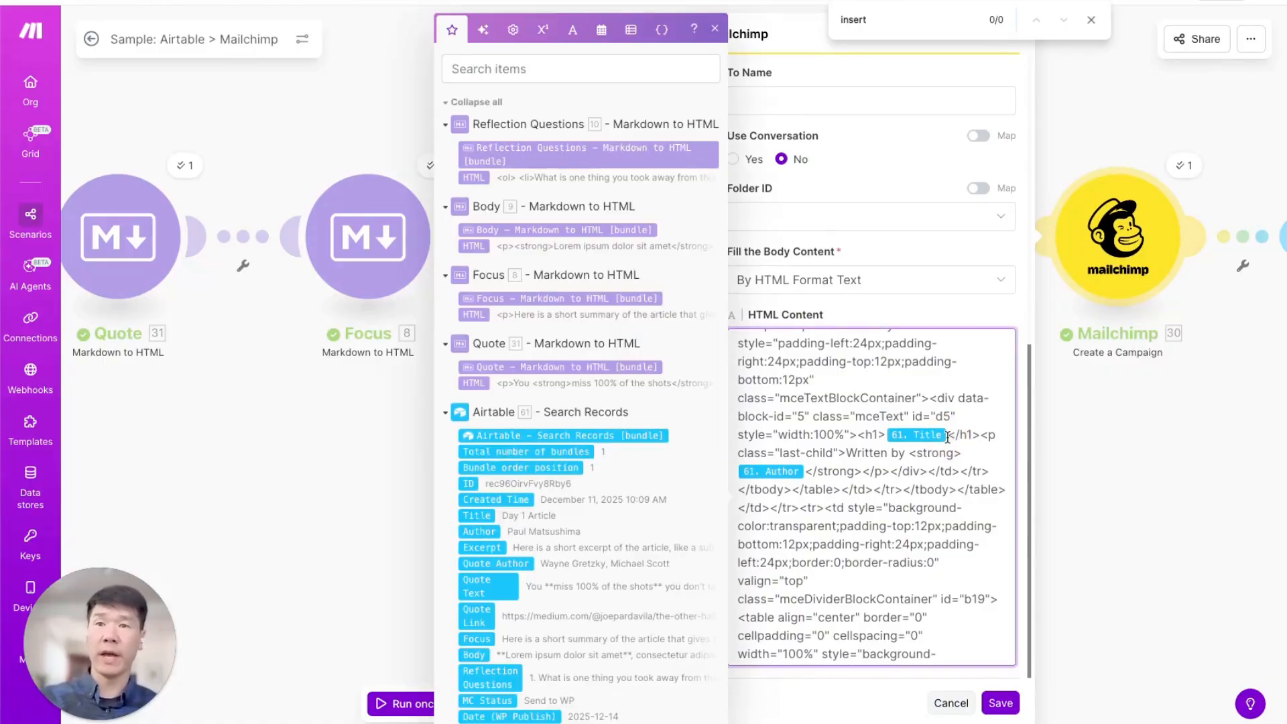
pyautogui.moveTo(947, 437); pyautogui.dragTo(882, 434)
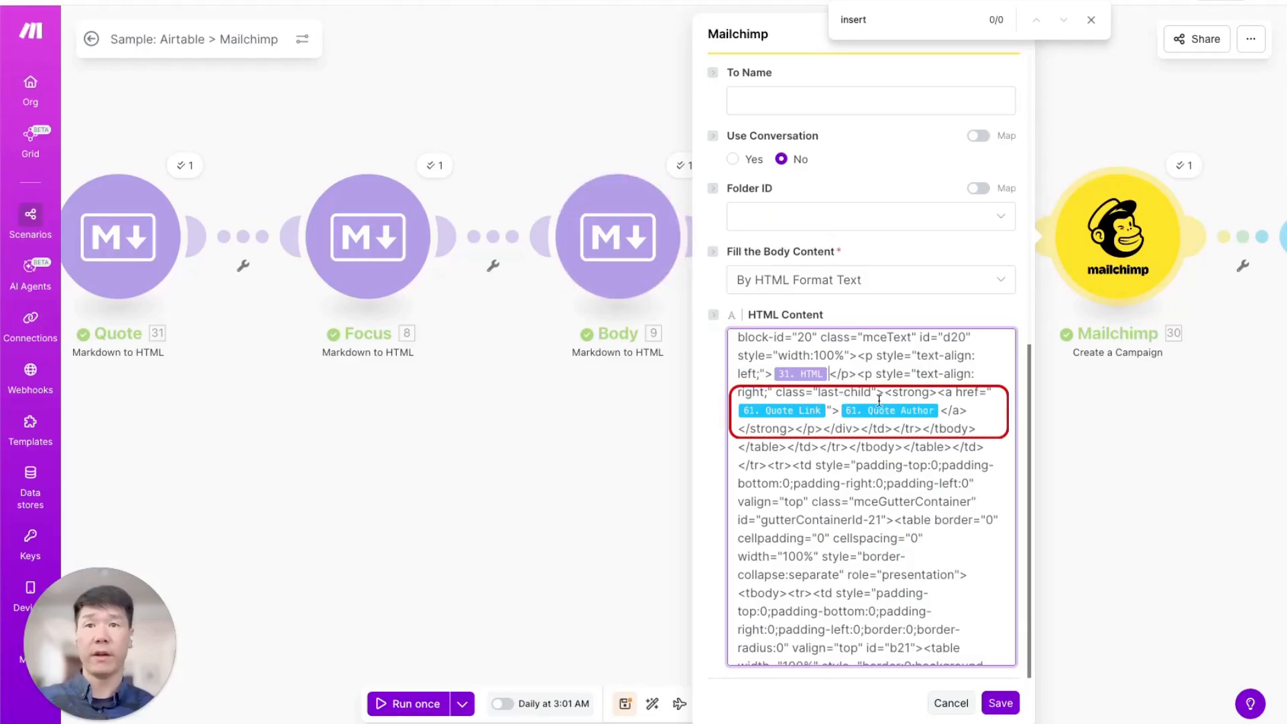
pyautogui.moveTo(937, 393); pyautogui.dragTo(880, 426)
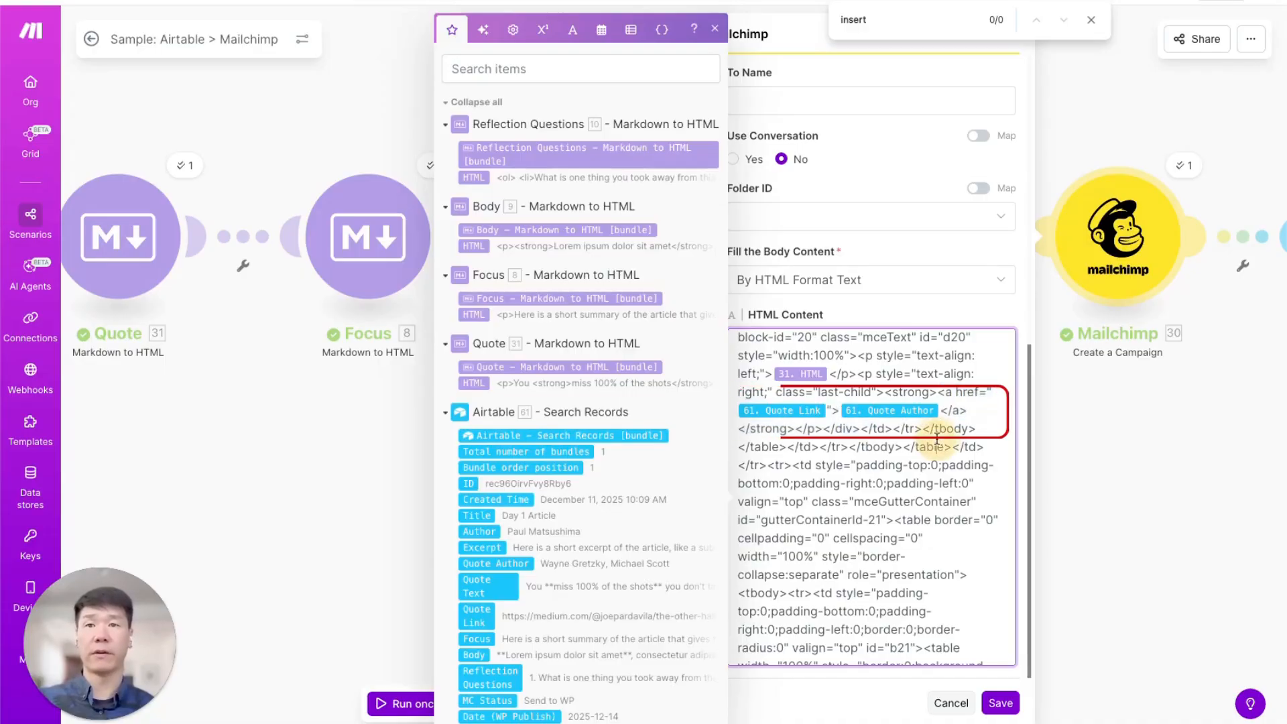
# Examine the HTML mappings under the Focus, Body and Reflection Questions headings in the campaign's HTML content.
pyautogui.scroll(-5, 898, 419)
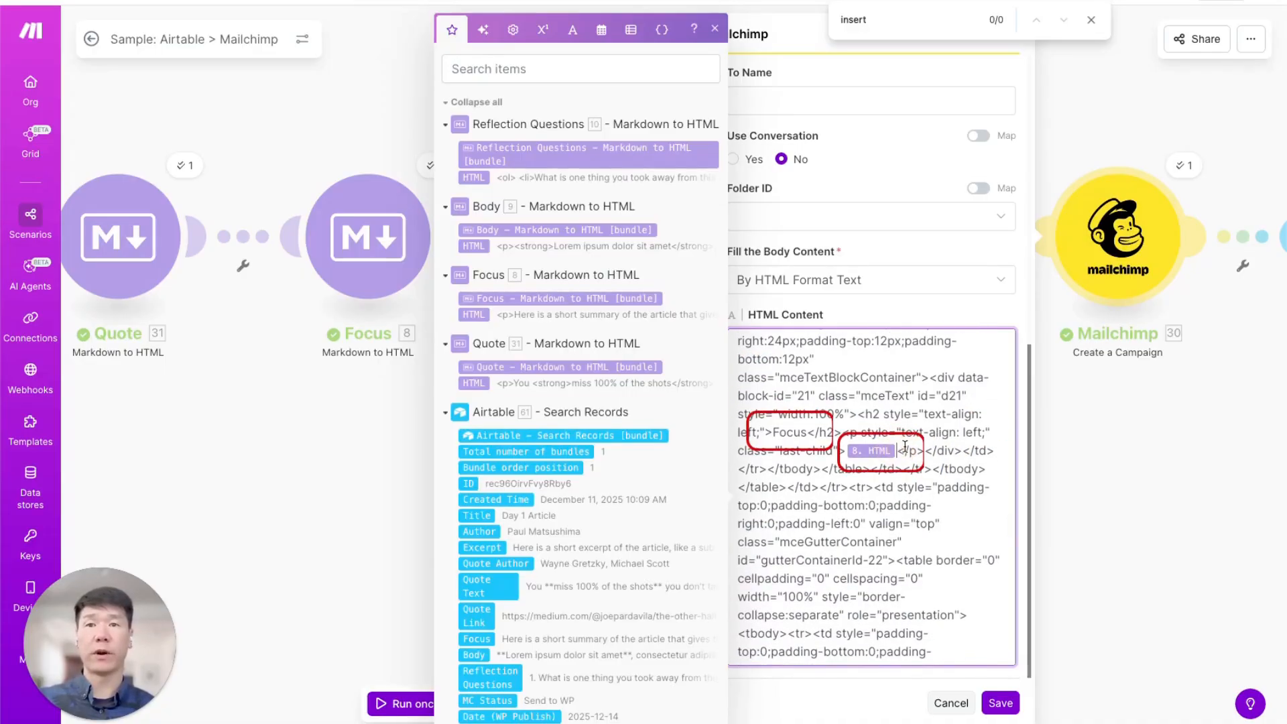
pyautogui.scroll(-5, 808, 433)
pyautogui.doubleClick(787, 425)
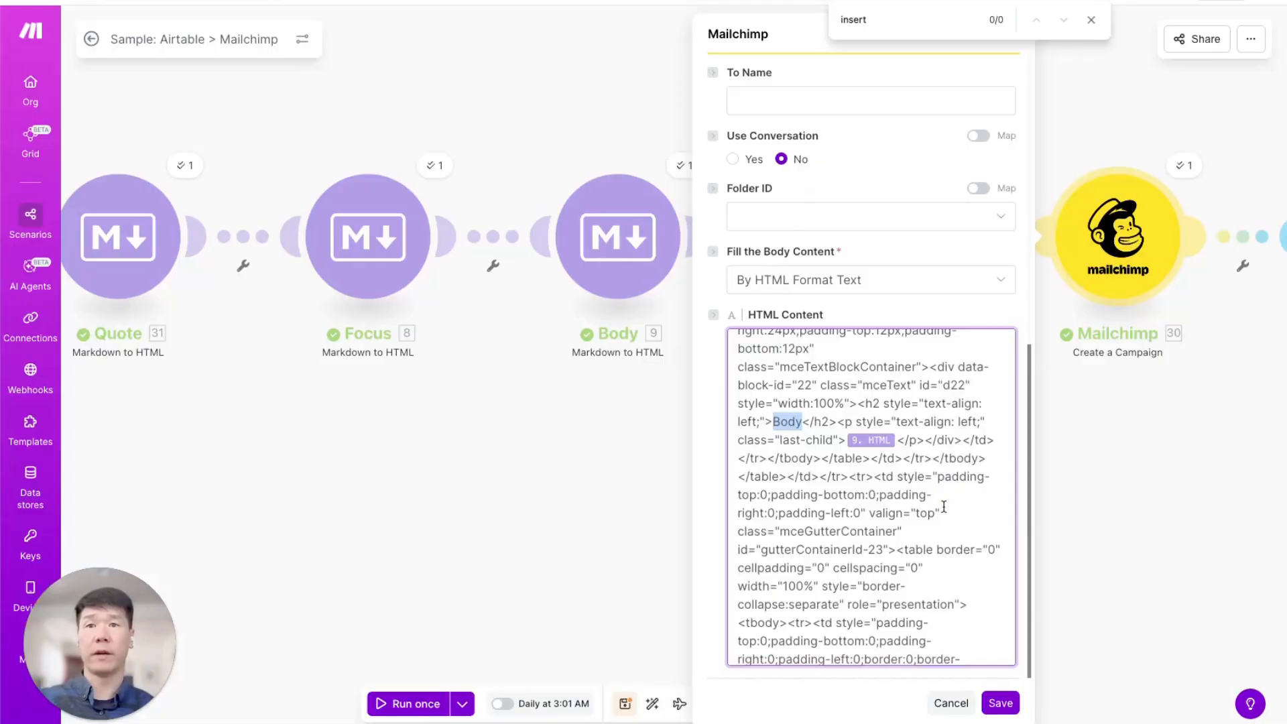
pyautogui.scroll(-10, 873, 445)
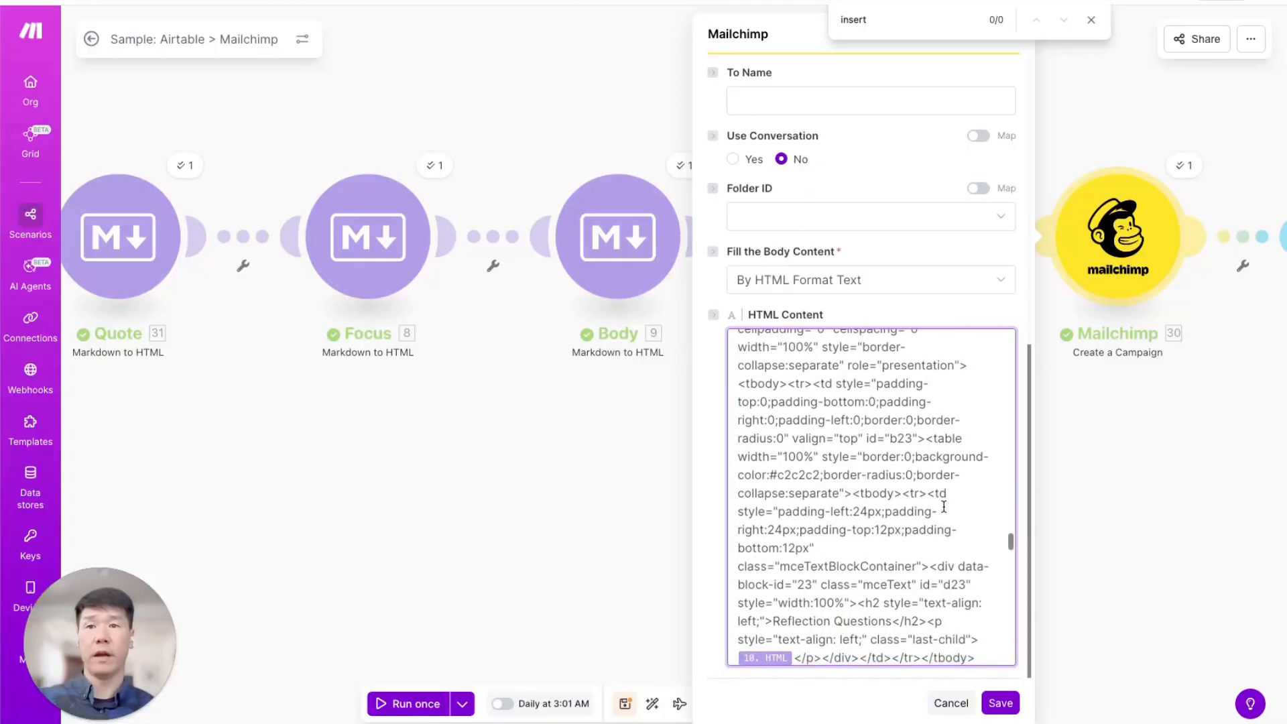
# Check the HTML mapping under the Reflection Questions heading and save the Mailchimp Create a Campaign module.
pyautogui.moveTo(772, 454); pyautogui.dragTo(892, 453)
pyautogui.click(773, 486)
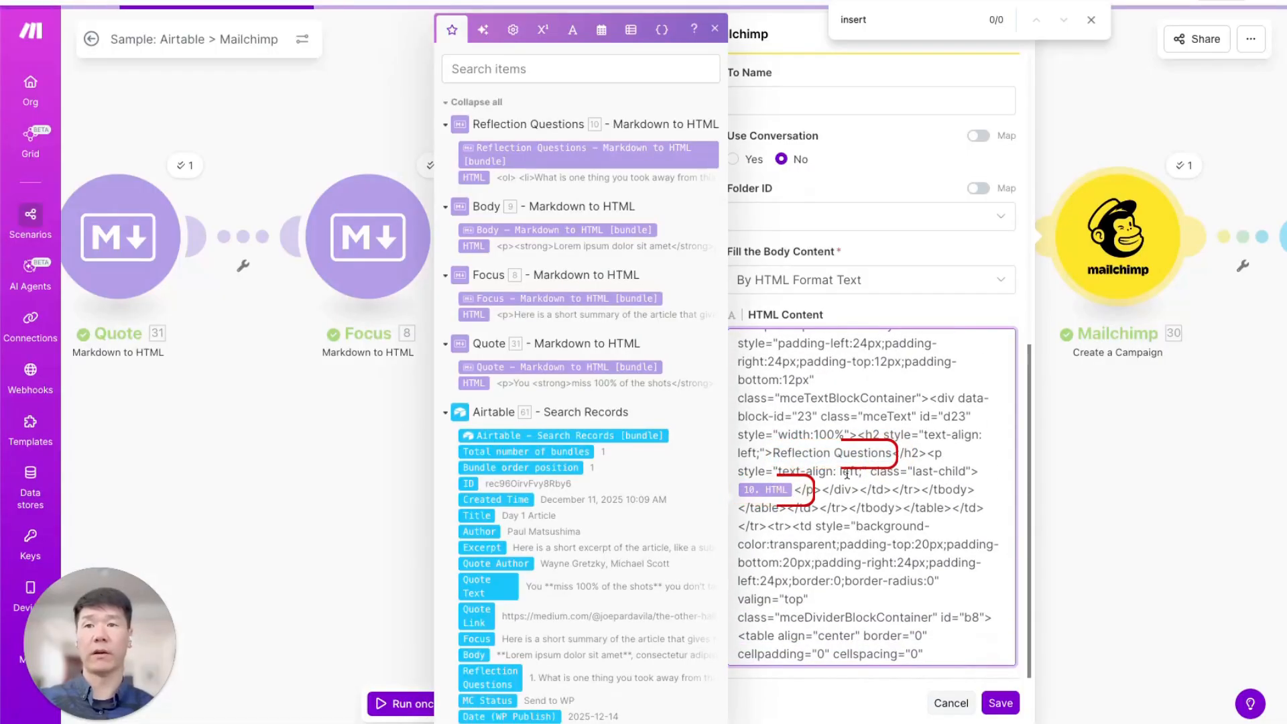
pyautogui.scroll(-3, 966, 647)
pyautogui.click(1000, 703)
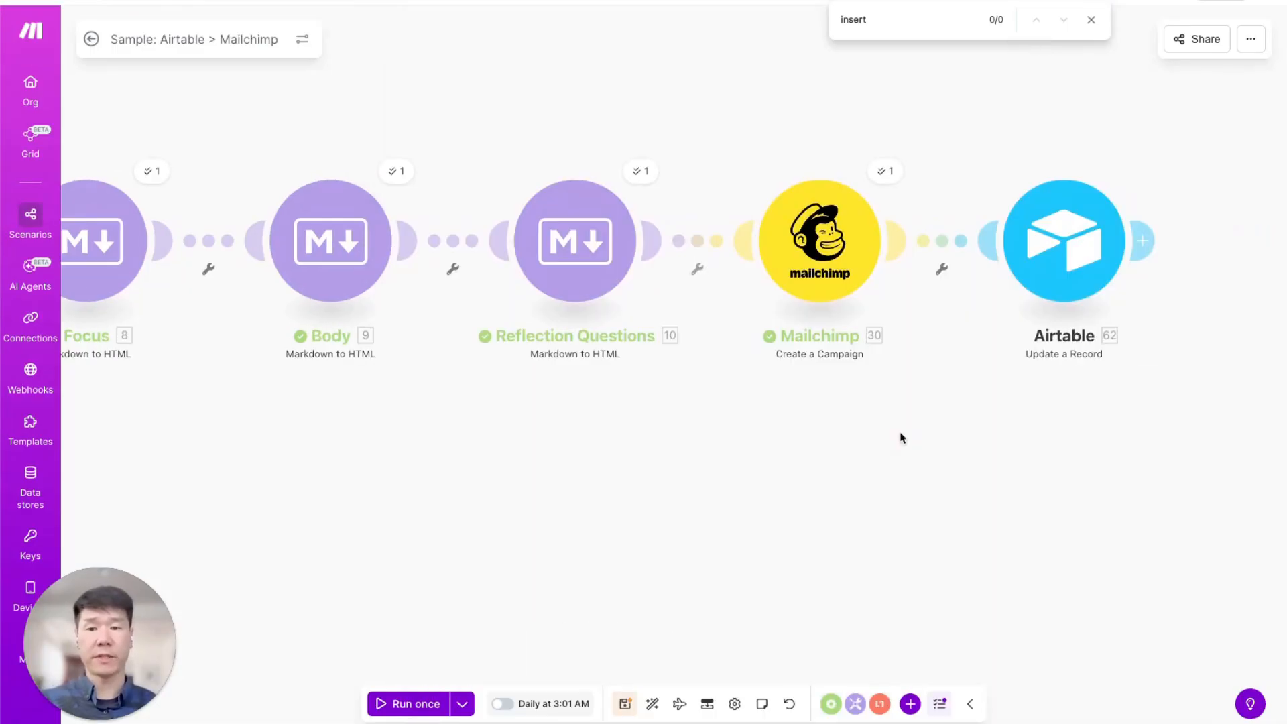
# Open the Airtable Update a Record module and set MC Status to Scheduled (Complete).
pyautogui.click(1077, 263)
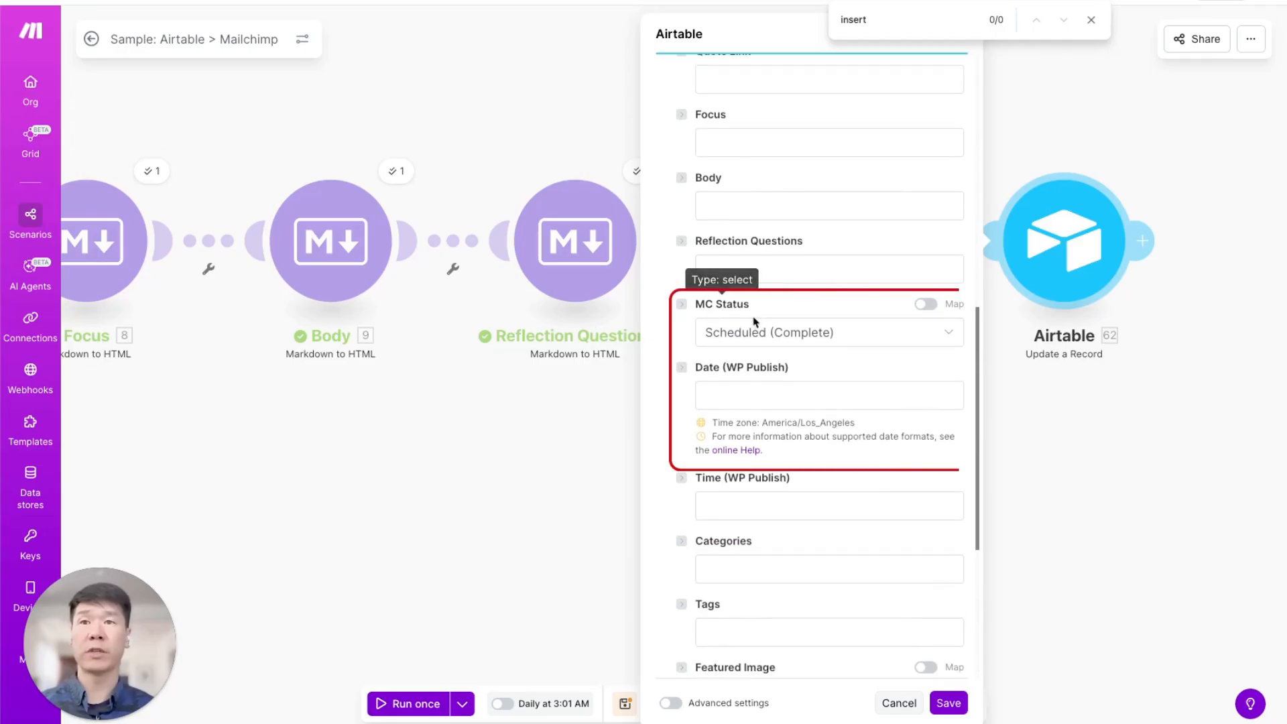
pyautogui.click(816, 335)
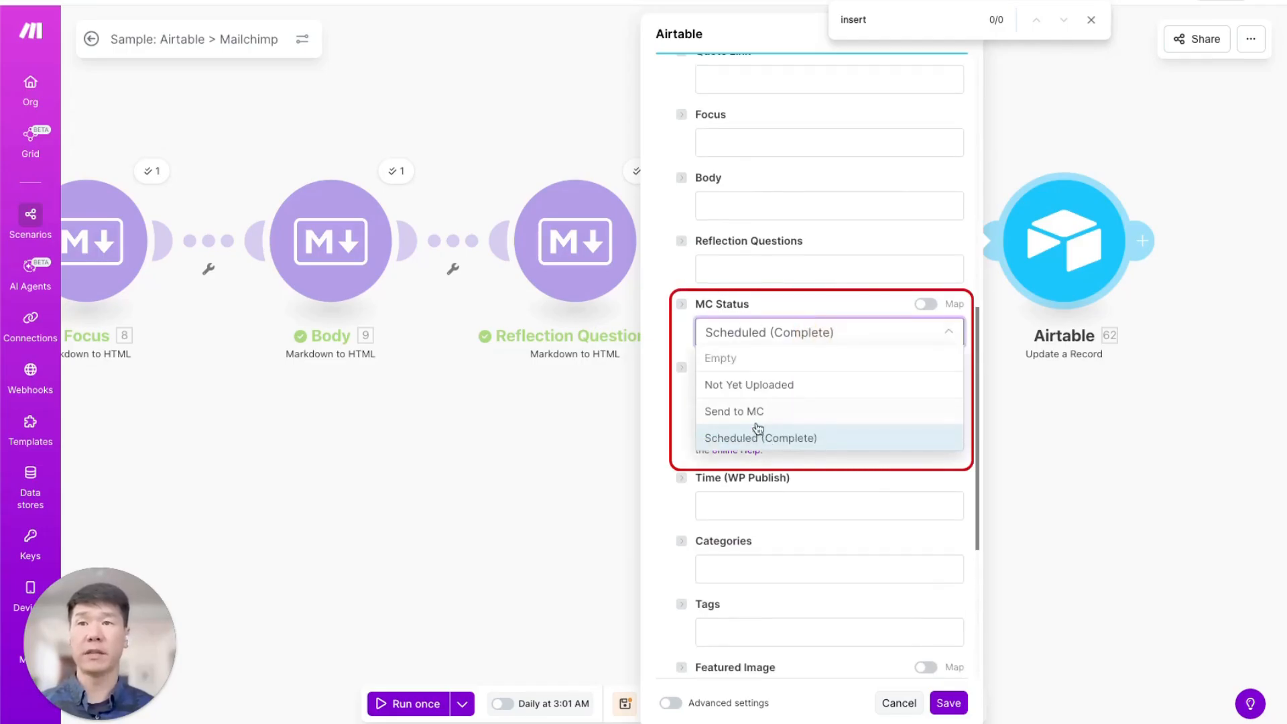
pyautogui.click(775, 437)
pyautogui.click(643, 435)
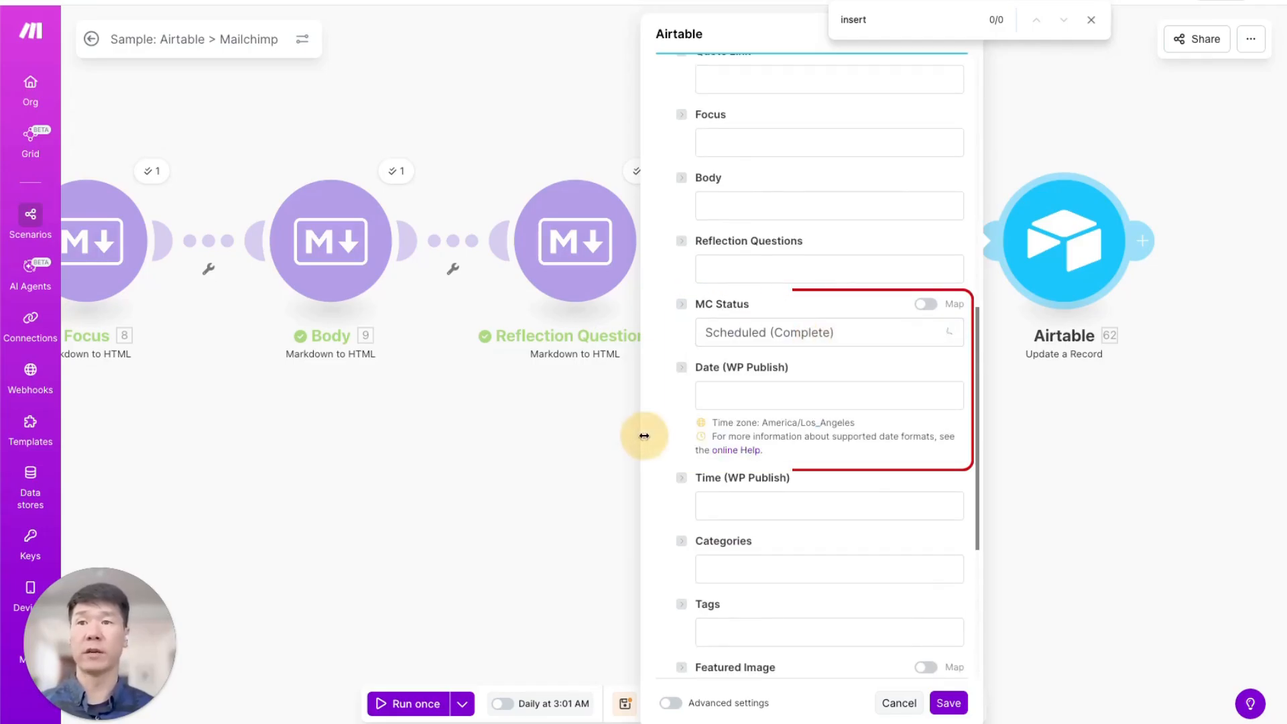
# Save the Airtable > Mailchimp scenario and run it once.
pyautogui.click(626, 703)
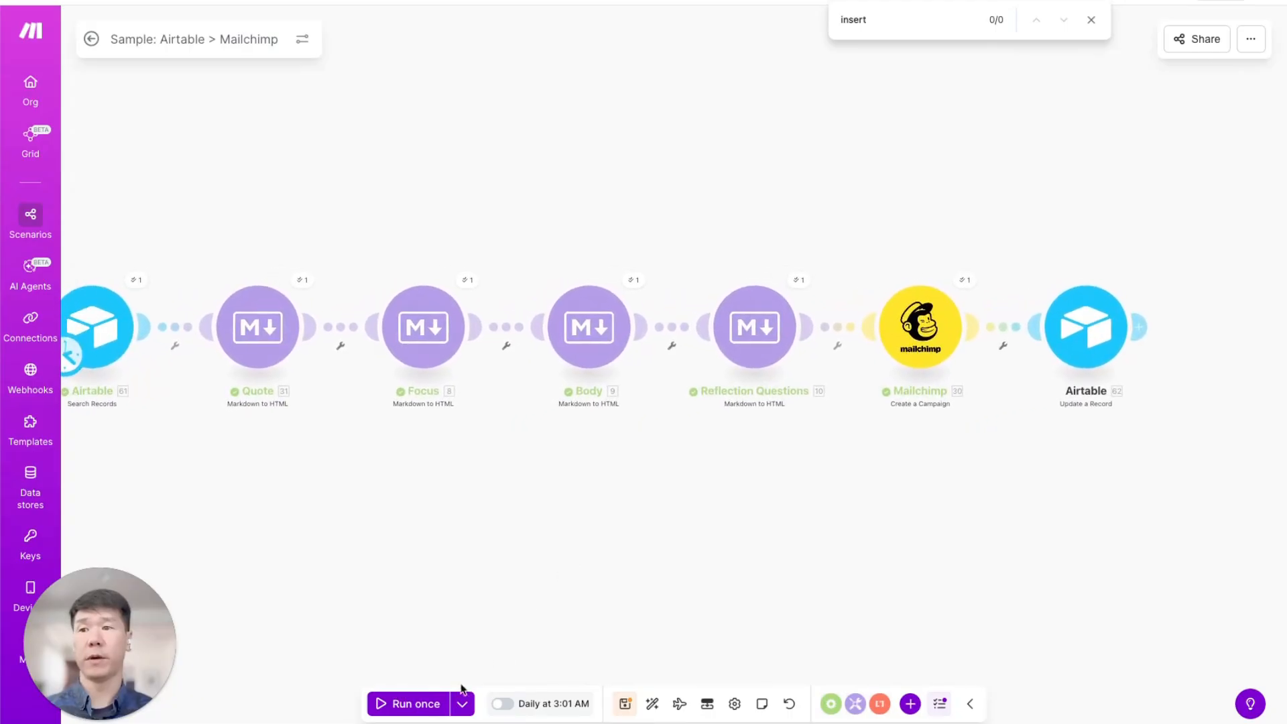
pyautogui.click(410, 703)
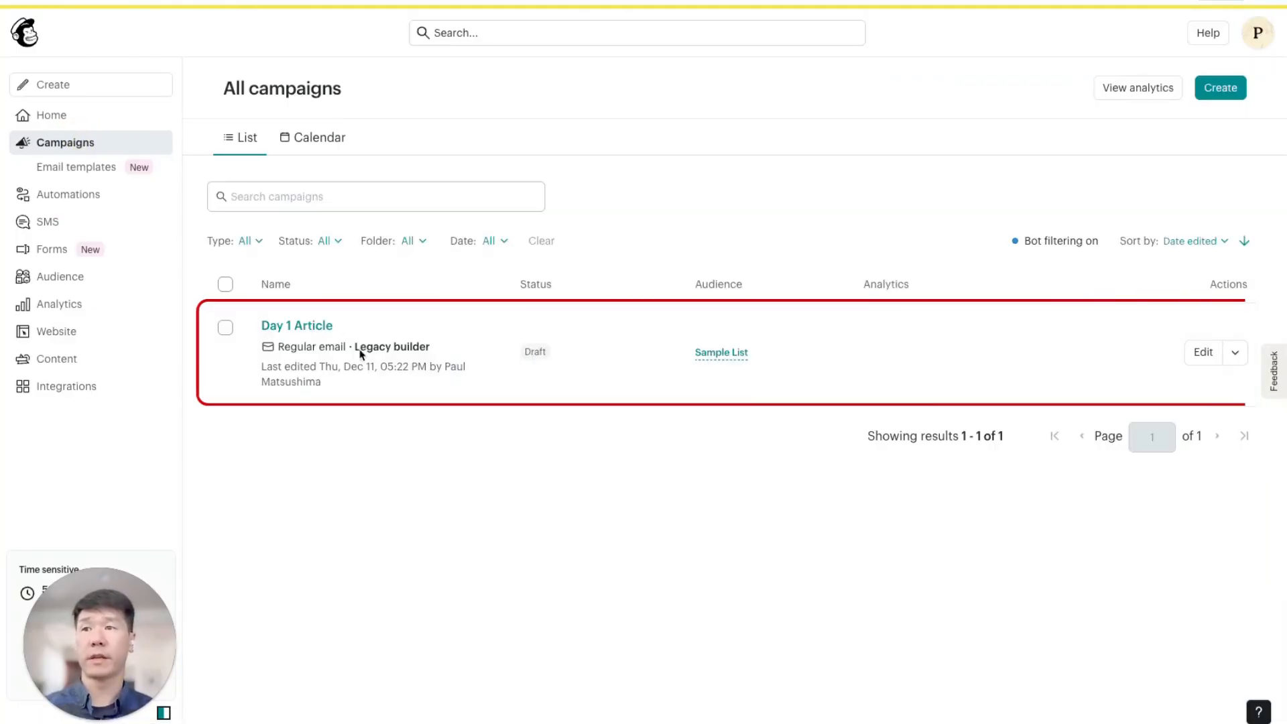
# Switch to Mailchimp, open the Day 1 Article draft campaign's email view and check its title, author, quote and Focus text.
pyautogui.click(1237, 355)
pyautogui.click(1166, 394)
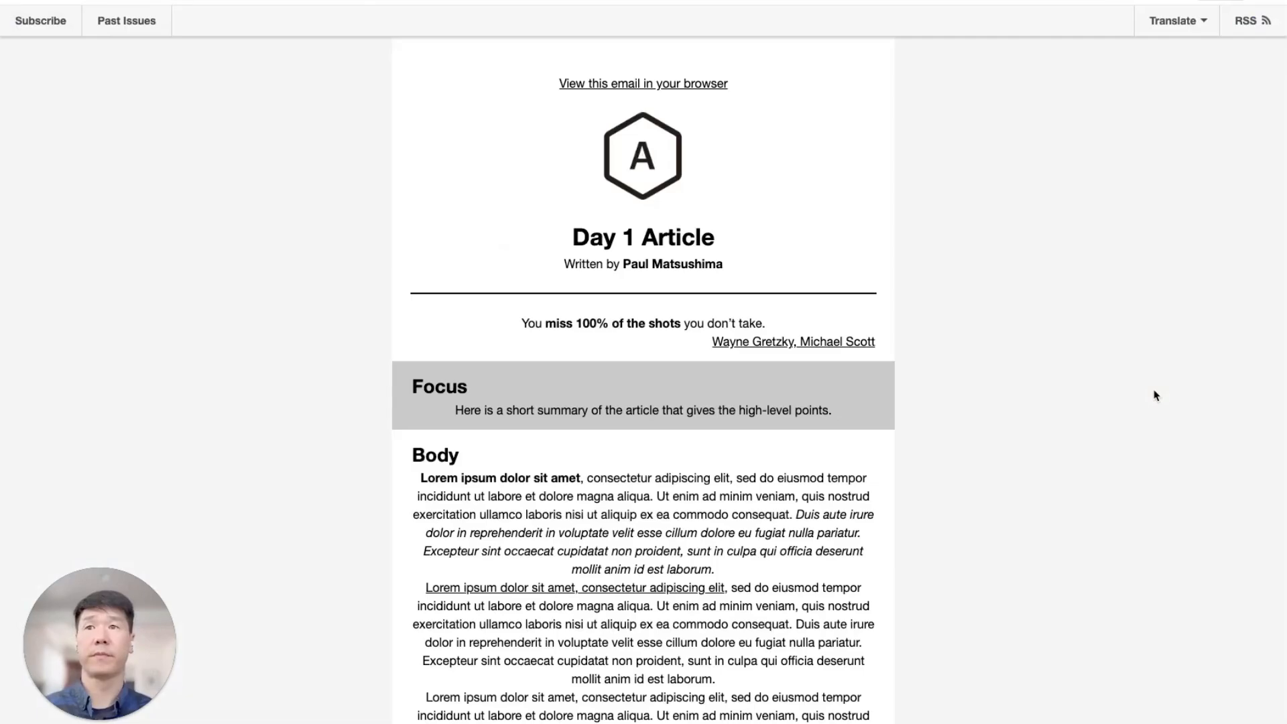
pyautogui.moveTo(574, 236); pyautogui.dragTo(784, 246)
pyautogui.moveTo(624, 264); pyautogui.dragTo(737, 267)
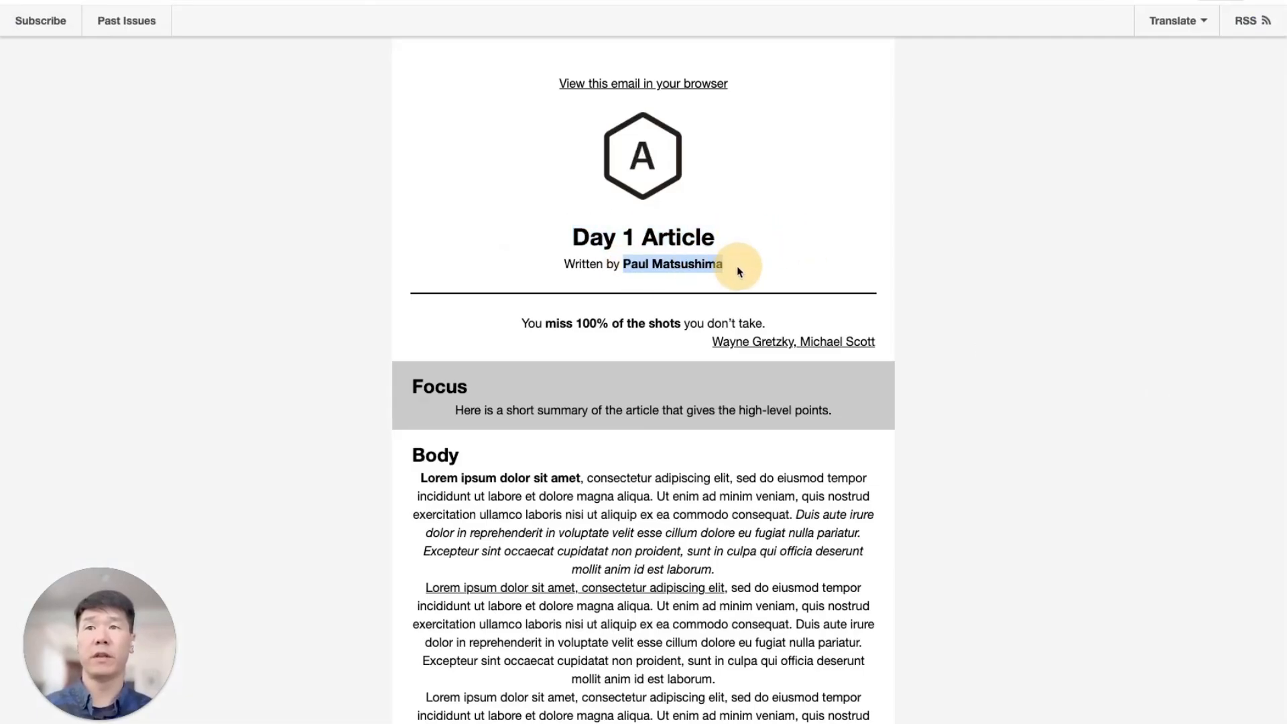
pyautogui.moveTo(518, 331); pyautogui.dragTo(855, 345)
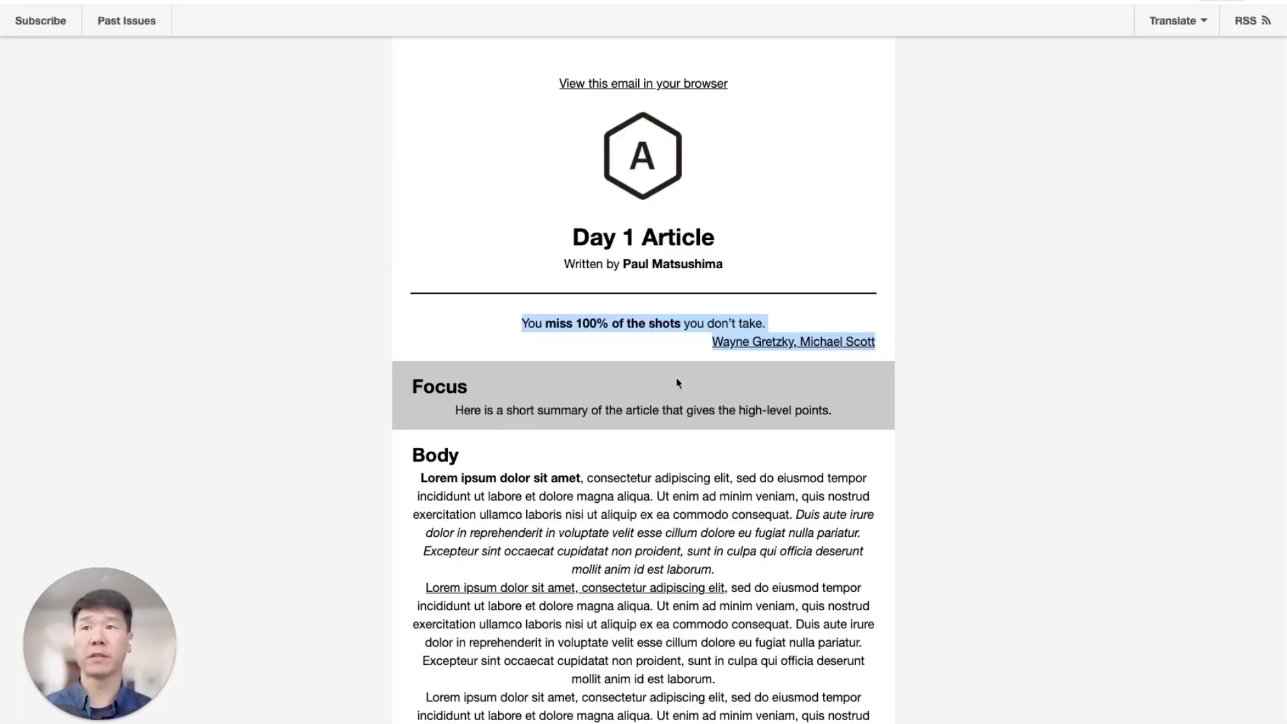
pyautogui.click(531, 360)
pyautogui.moveTo(456, 410); pyautogui.dragTo(833, 410)
# Check the Body formatting and link, the Reflection Questions list and the footer of the Day 1 Article email.
pyautogui.moveTo(414, 488); pyautogui.dragTo(813, 565)
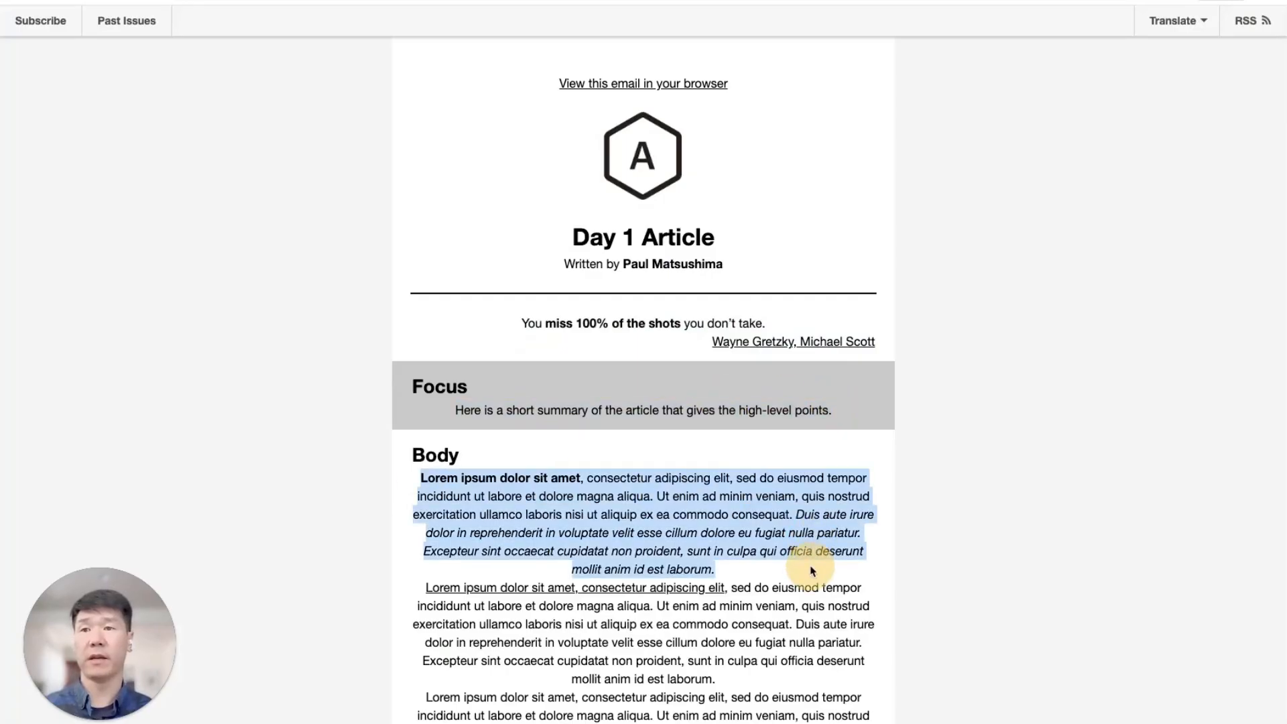
pyautogui.scroll(-3, 813, 569)
pyautogui.click(424, 320)
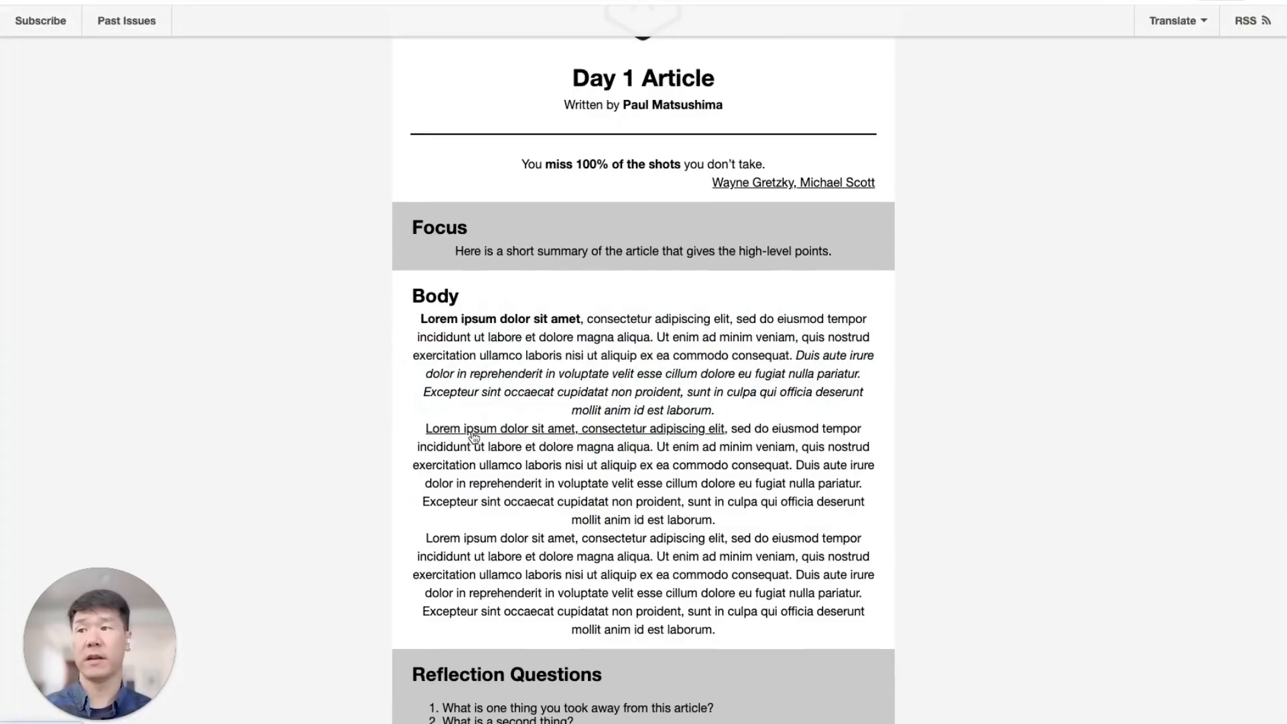
pyautogui.scroll(-5, 483, 435)
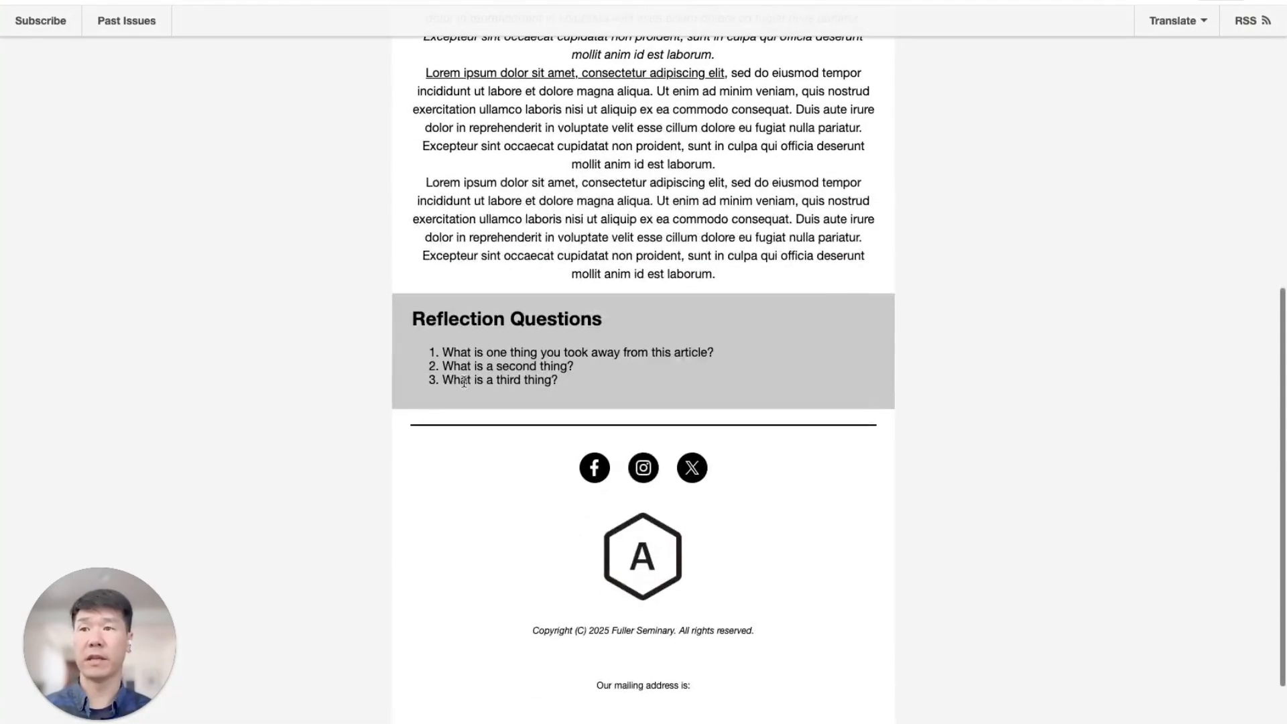
pyautogui.scroll(-2, 512, 328)
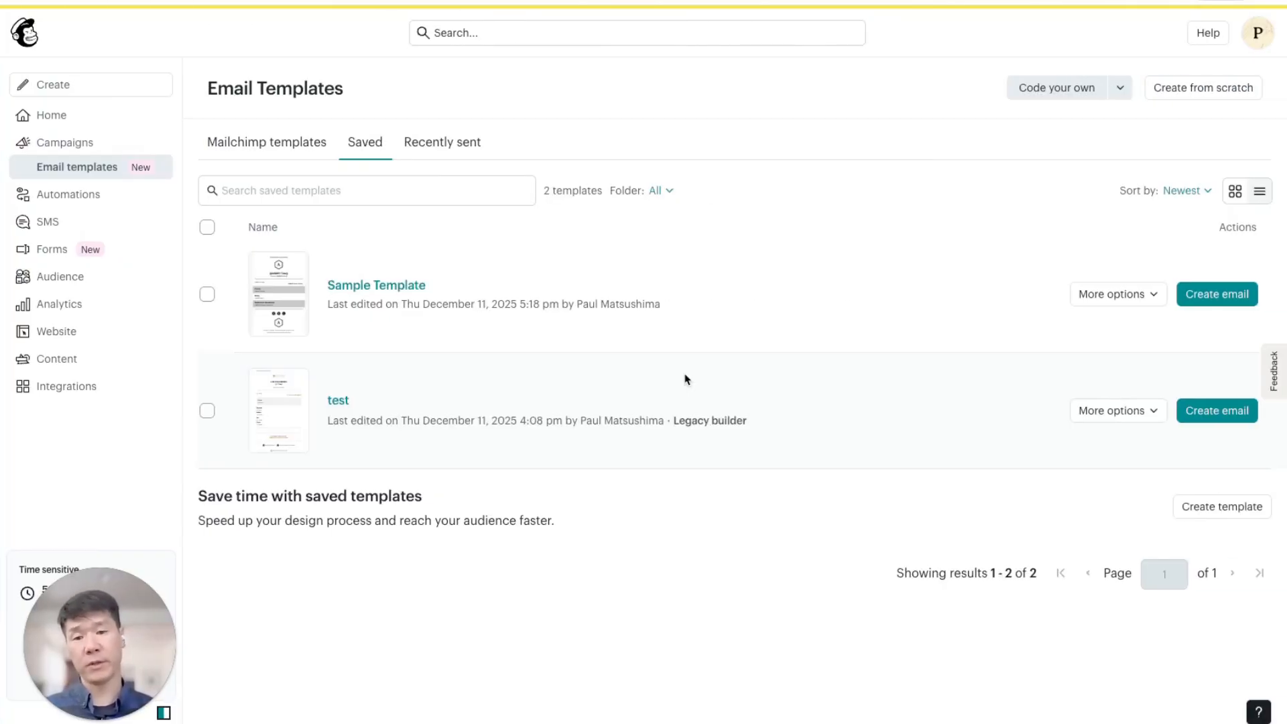
# Open the saved Sample Template from its additional options in the Mailchimp email templates list.
pyautogui.click(1121, 294)
pyautogui.click(1094, 331)
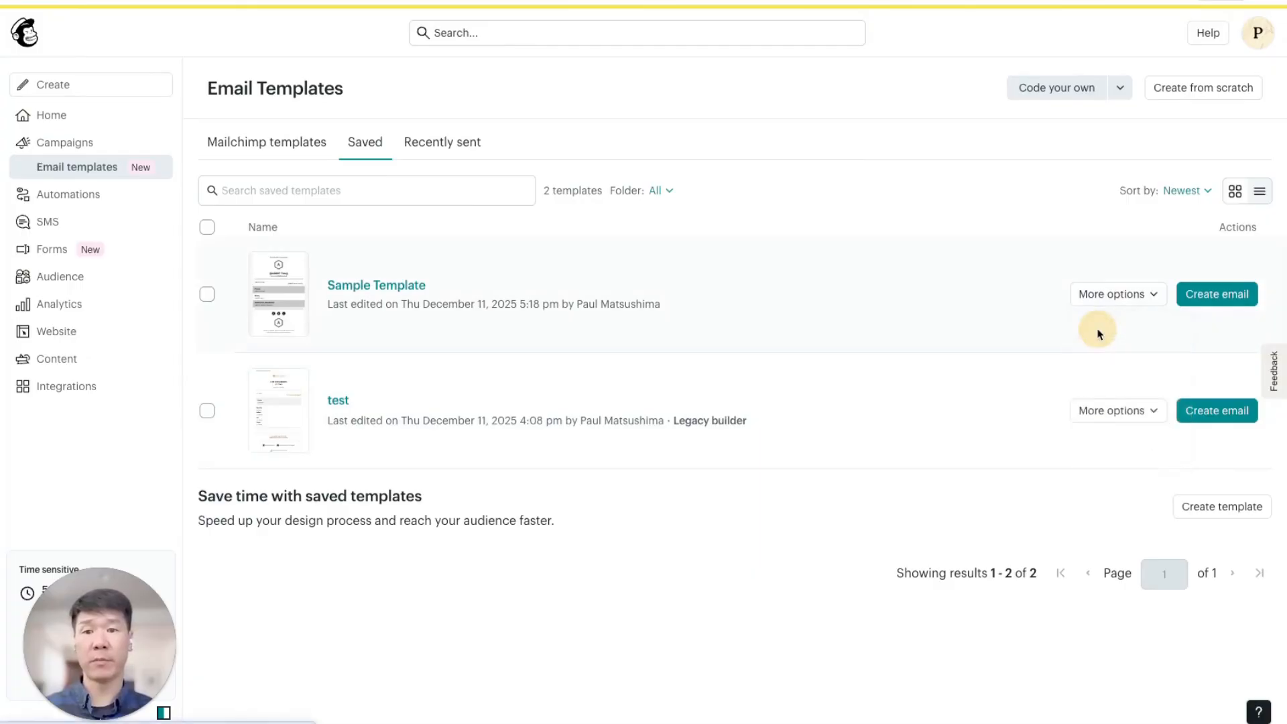